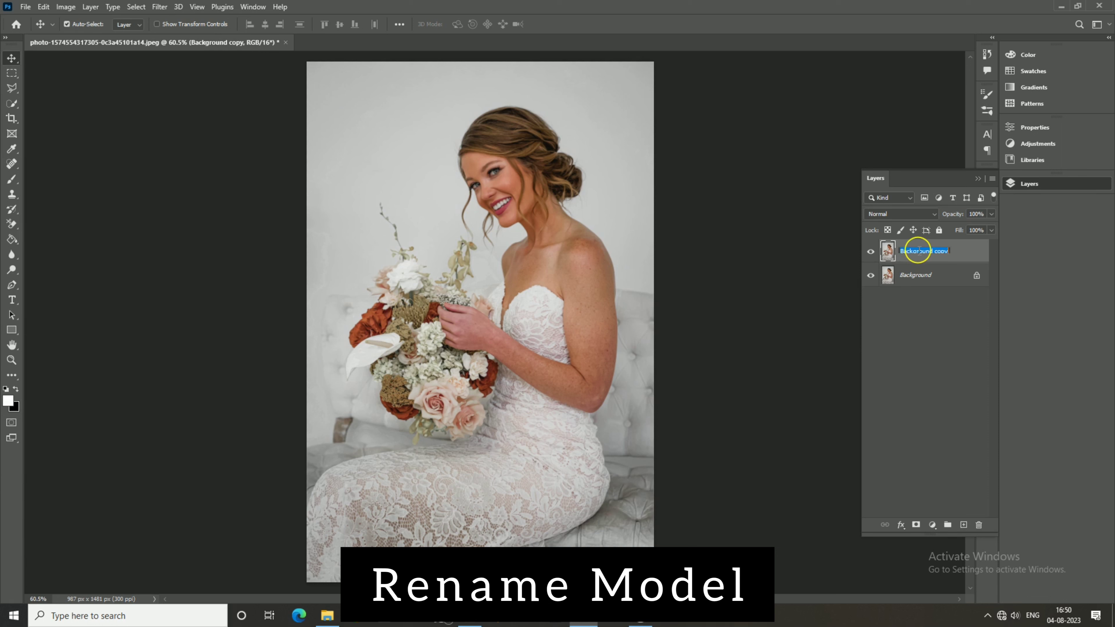
Rename the duplicated background layer as Model and convert it to a smart object.
text(Model)
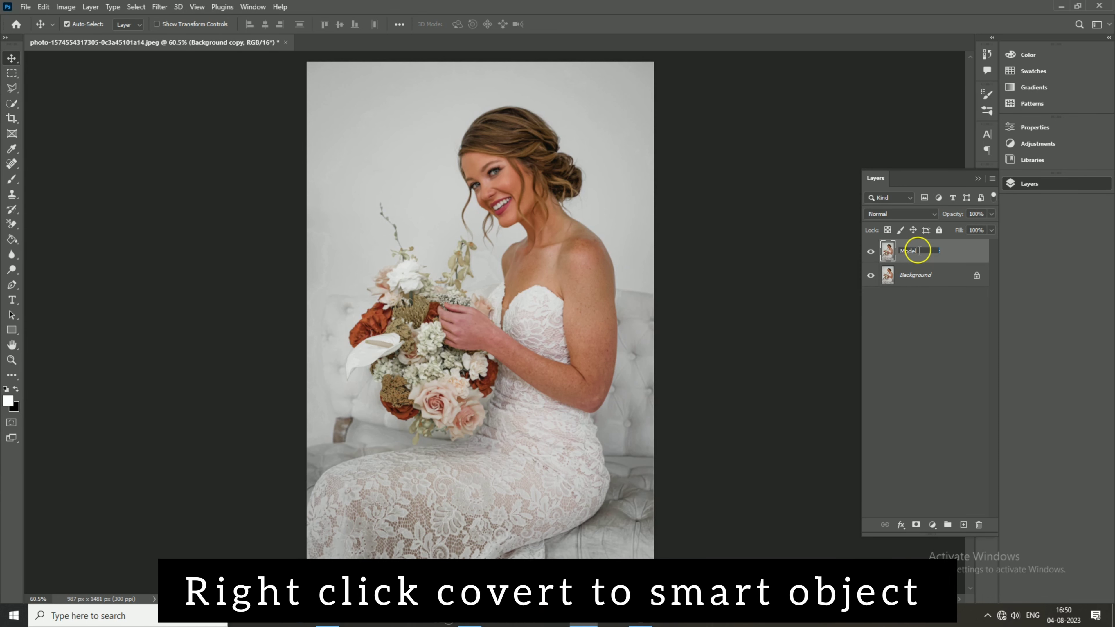
key(Return)
right_click(918, 253)
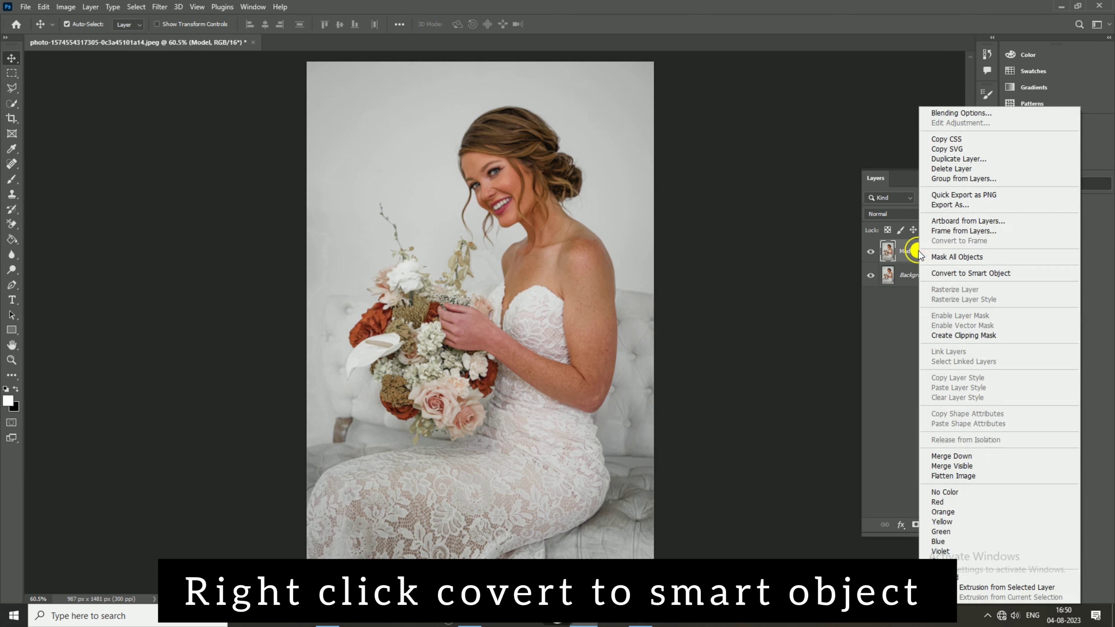
click(970, 273)
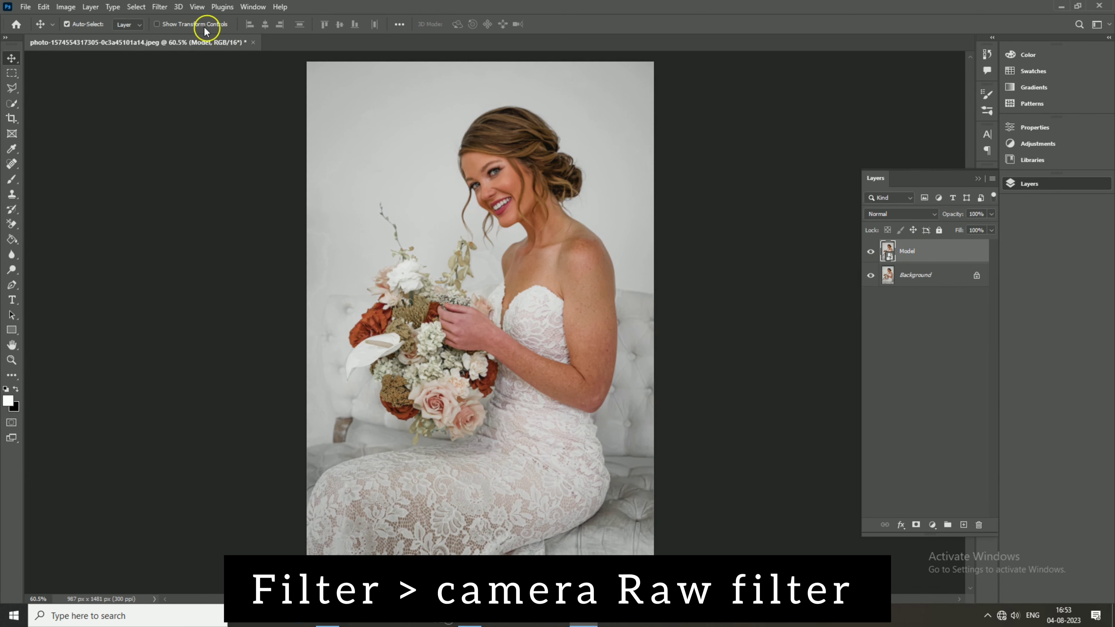
Open the Camera Raw filter on the Model layer, with the preview enlarged around the woman's face and upper body.
click(161, 6)
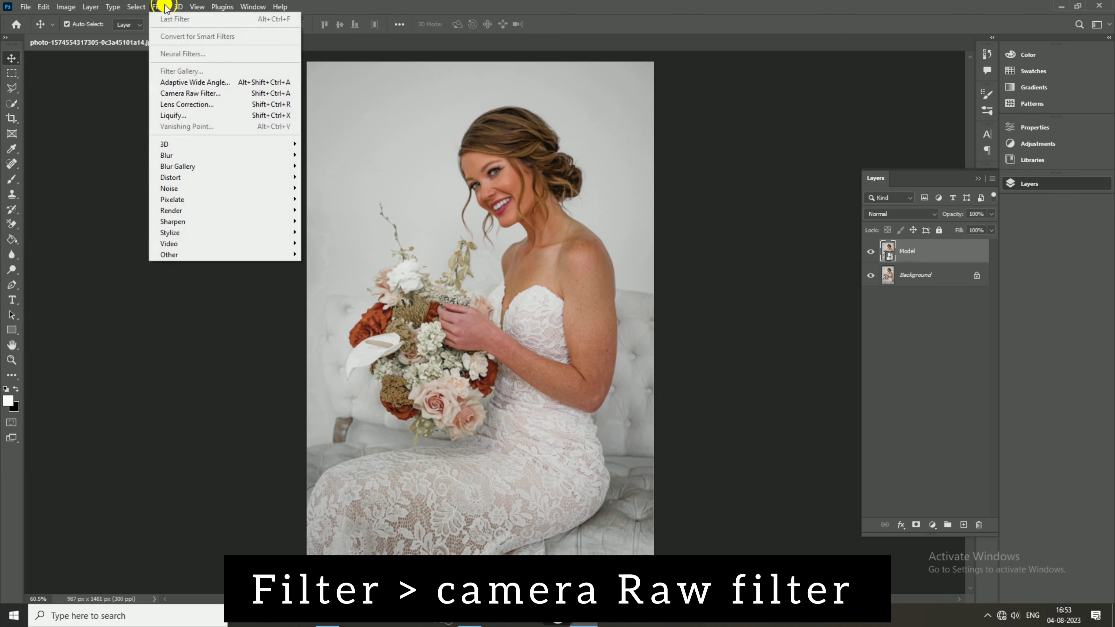
click(186, 93)
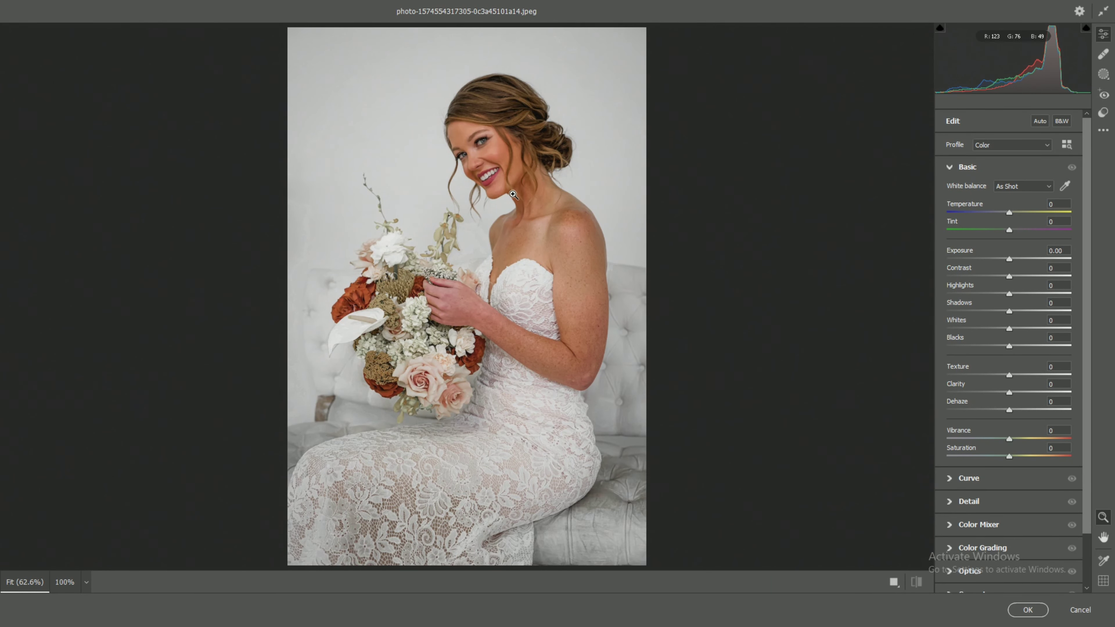
click(510, 183)
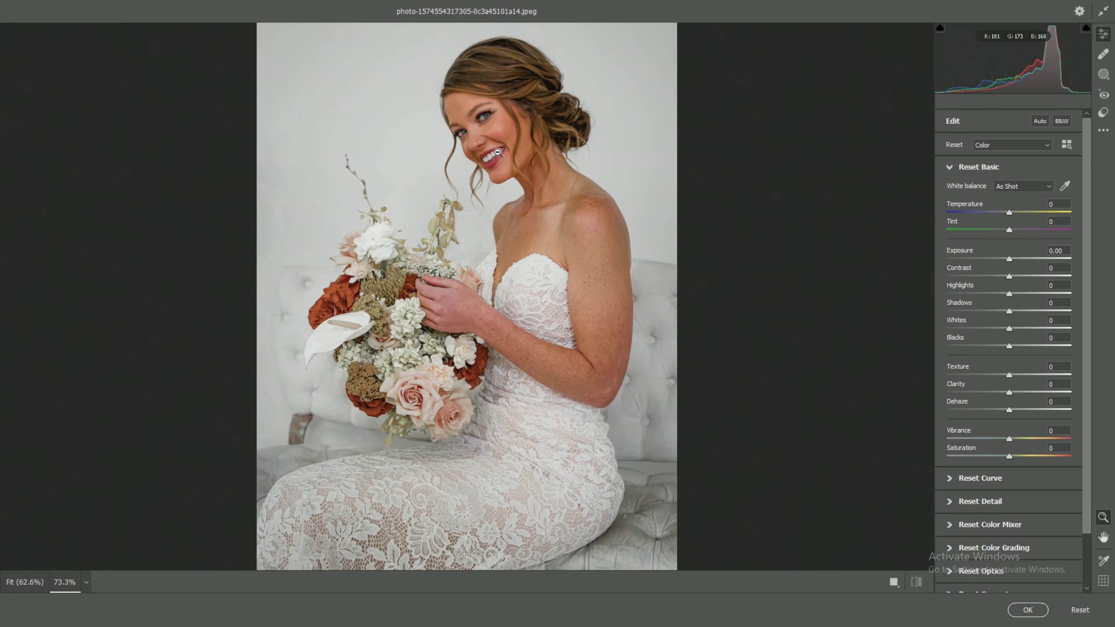
click(497, 215)
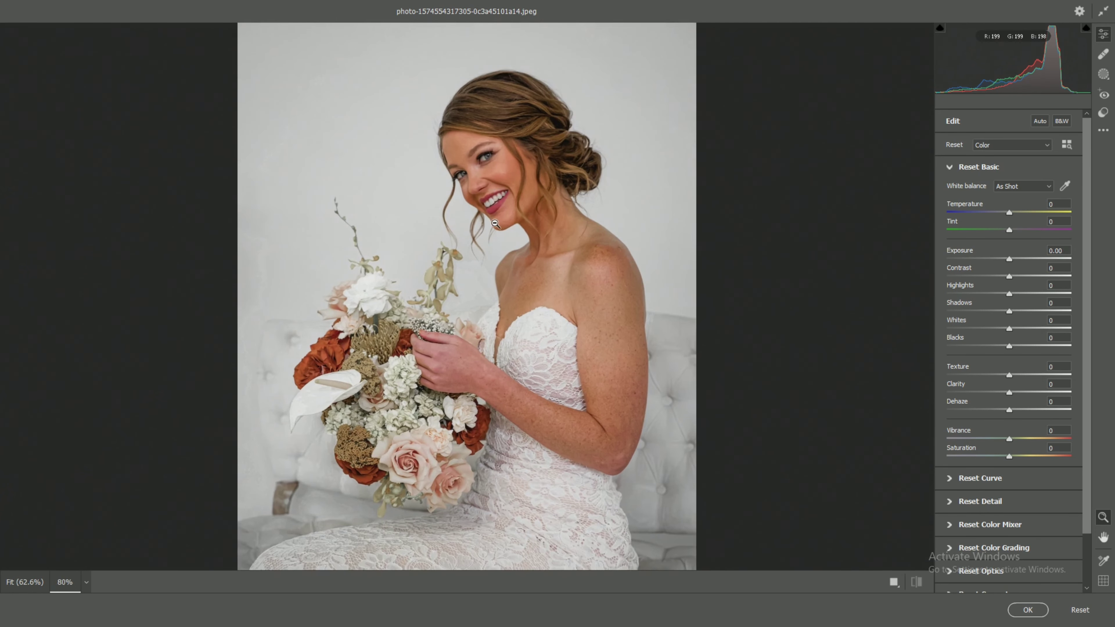
scroll(497, 187, up, 5)
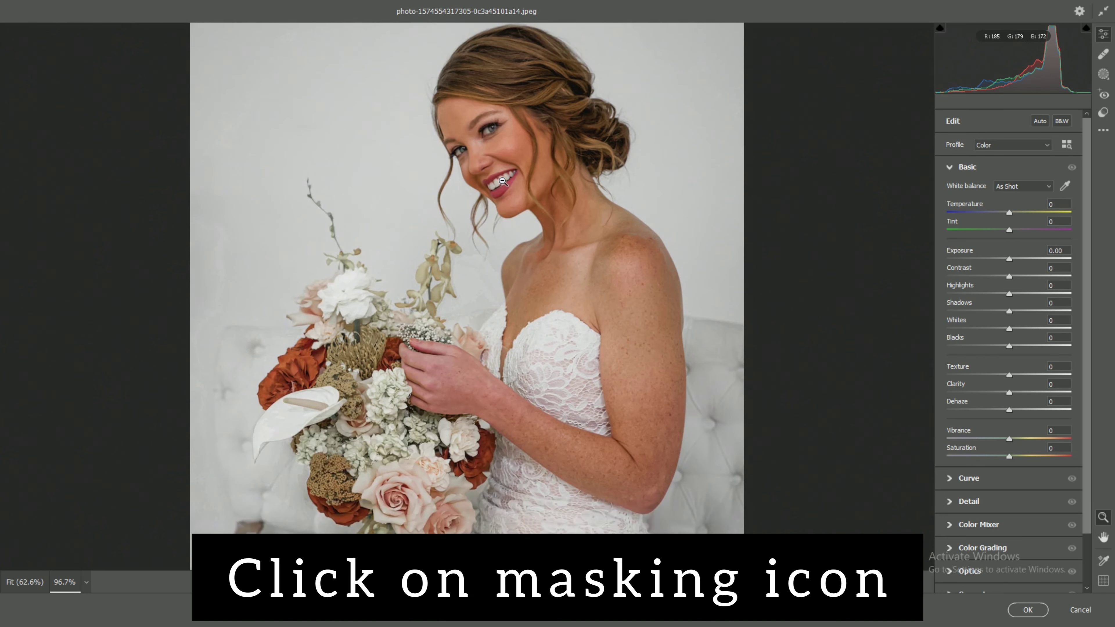
Create eight separate Person 1 masks for face skin, body skin, eyebrows, eye sclera, iris and pupil, lips, teeth and hair.
click(1101, 79)
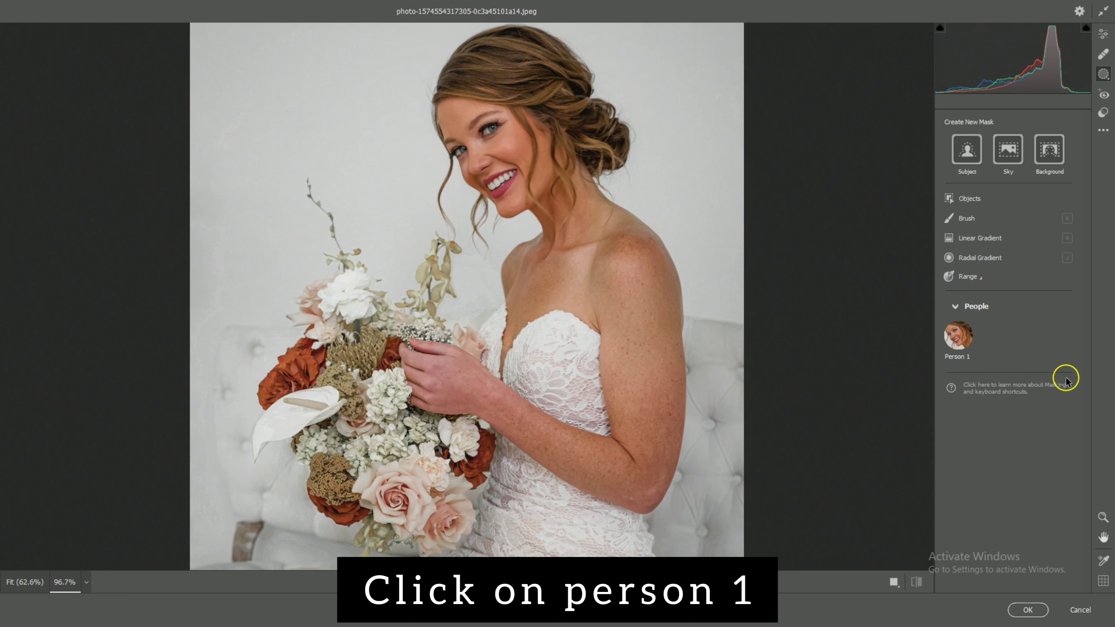
click(956, 336)
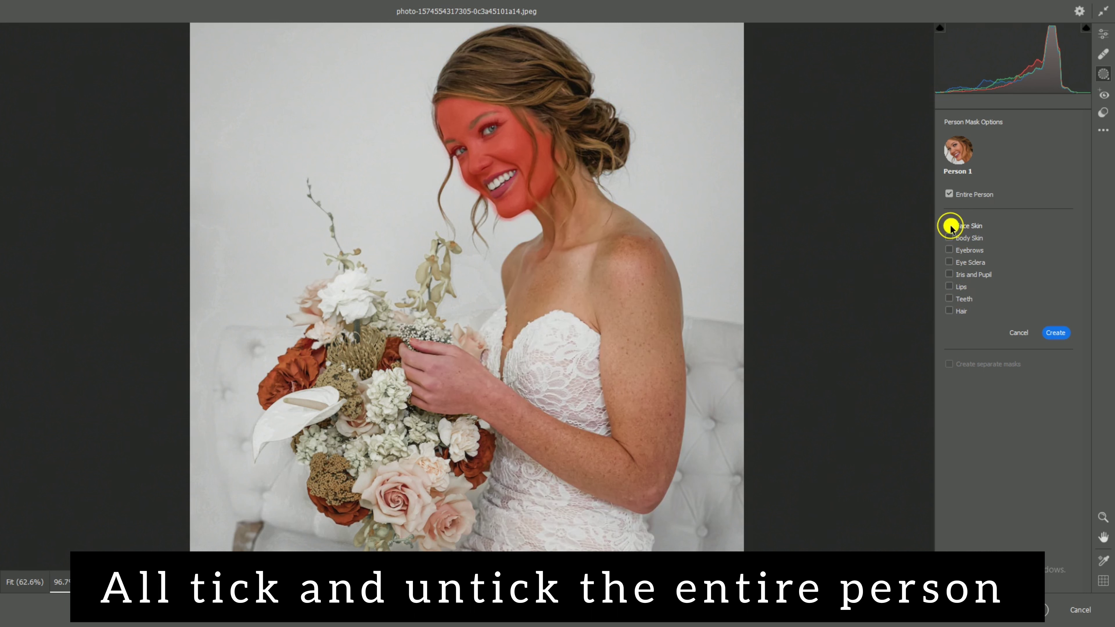
click(949, 226)
click(949, 238)
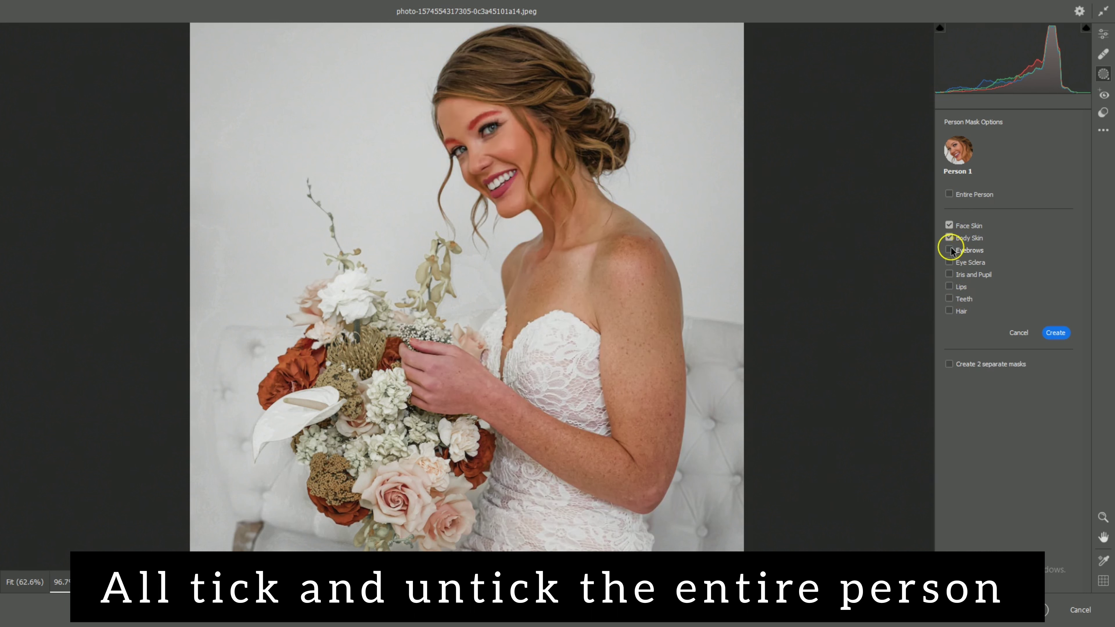
click(949, 250)
click(950, 262)
click(949, 274)
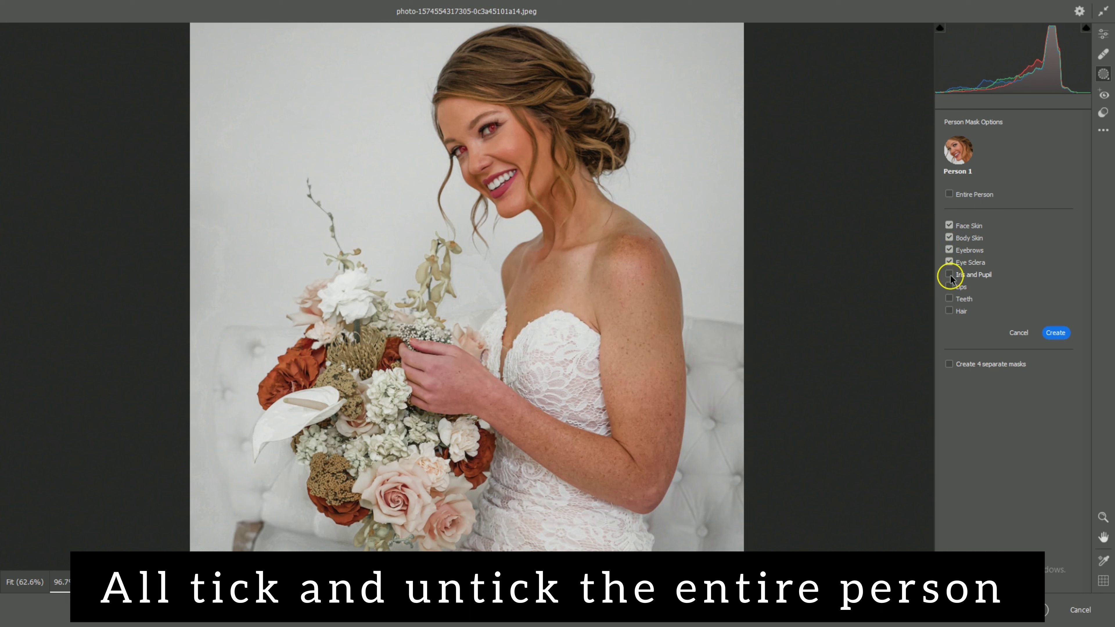
click(949, 299)
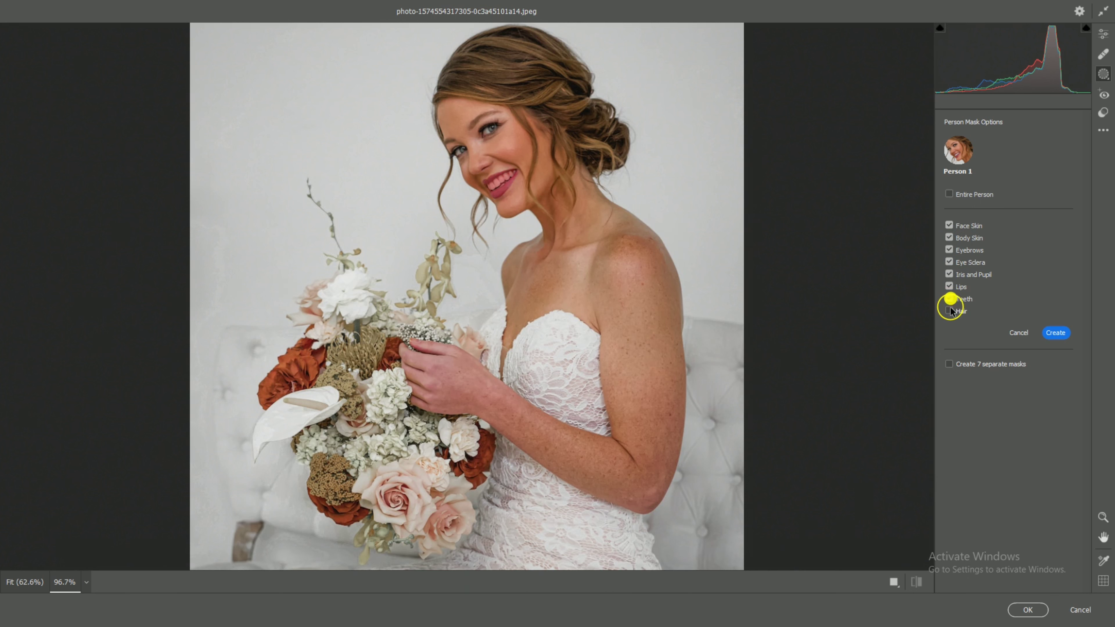
click(950, 311)
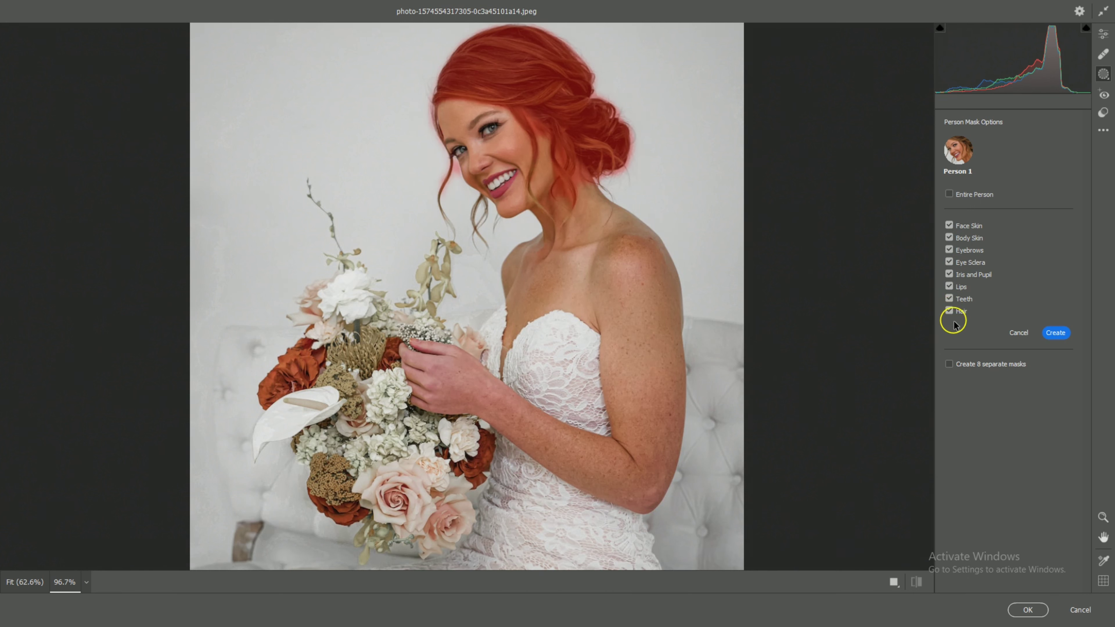
click(955, 368)
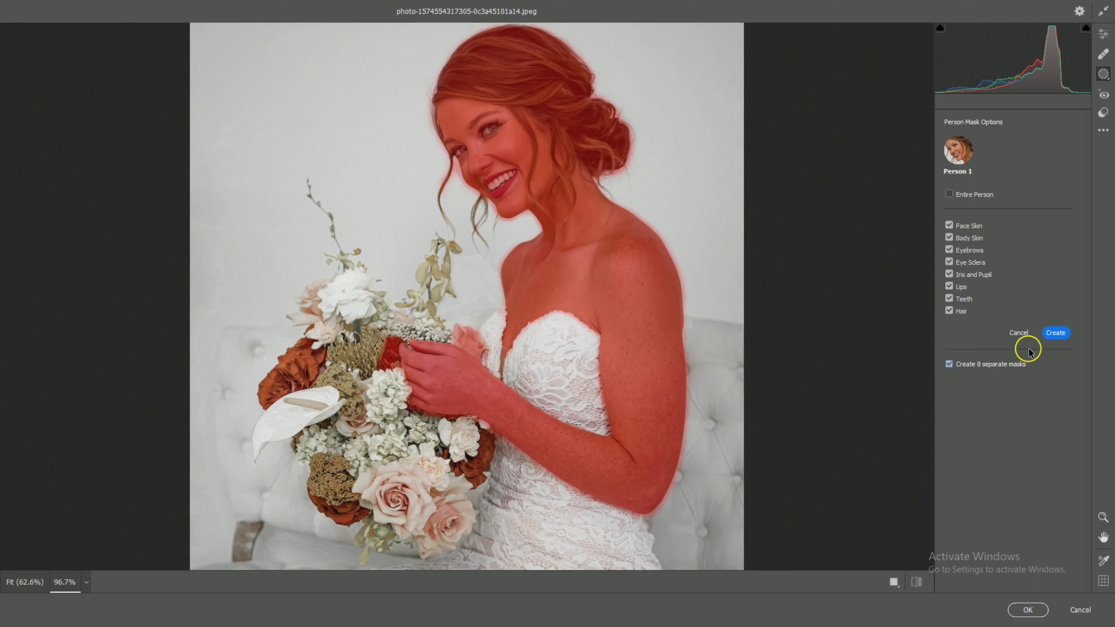
click(1057, 332)
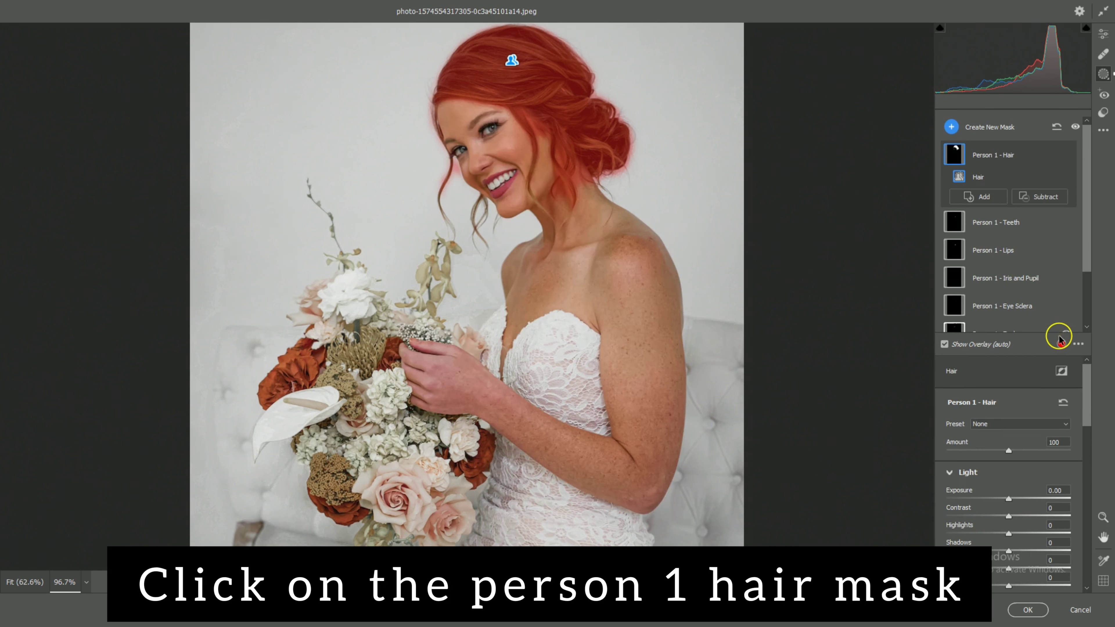
For the Person 1 hair mask, set Exposure to -0.15, Contrast +15, Highlights +12, Blacks -15 and Temperature +6.
click(1007, 159)
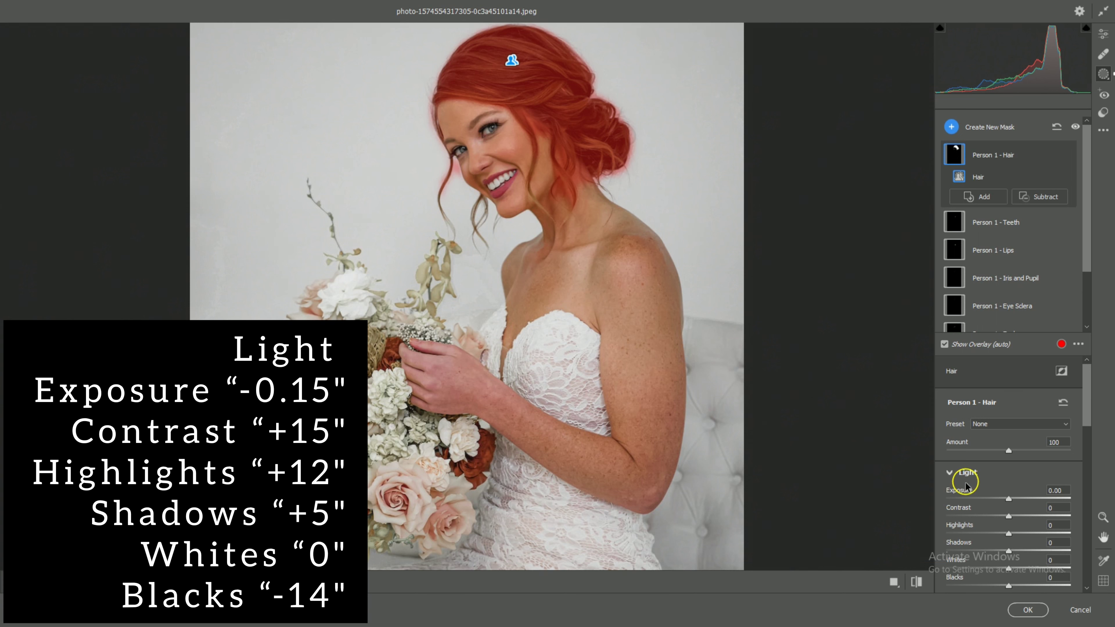
drag(963, 483, 963, 493)
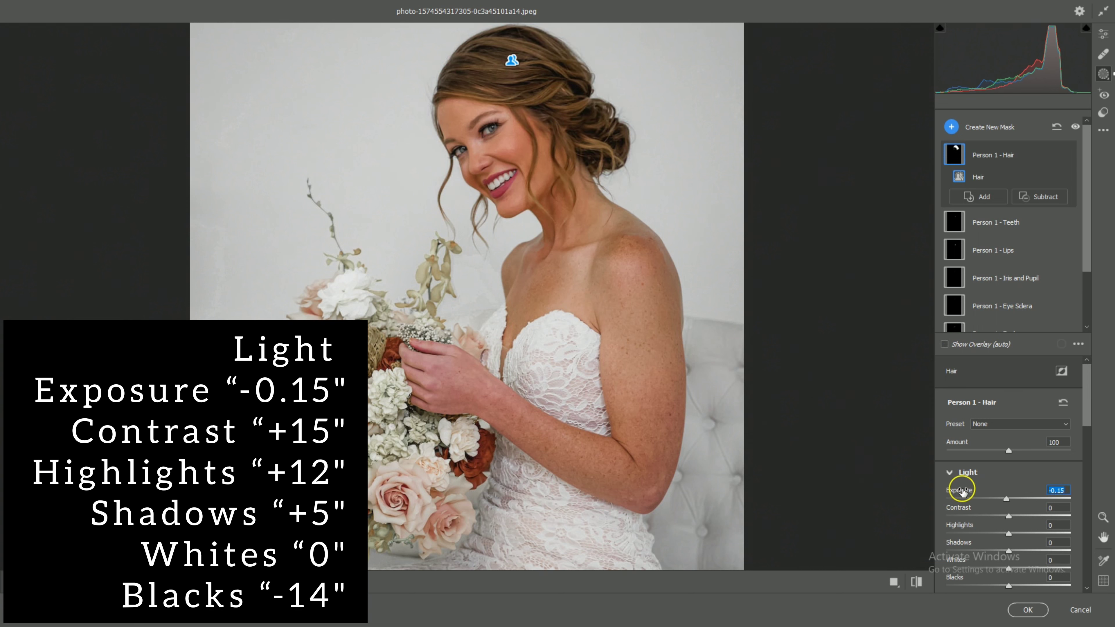
drag(958, 508, 958, 510)
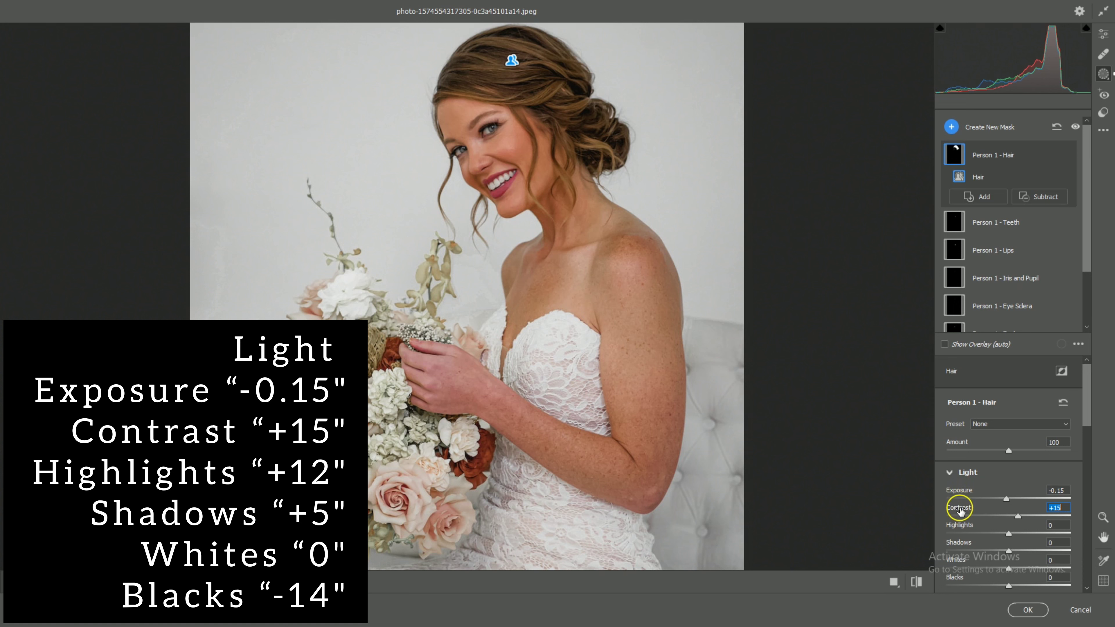
drag(960, 526, 963, 526)
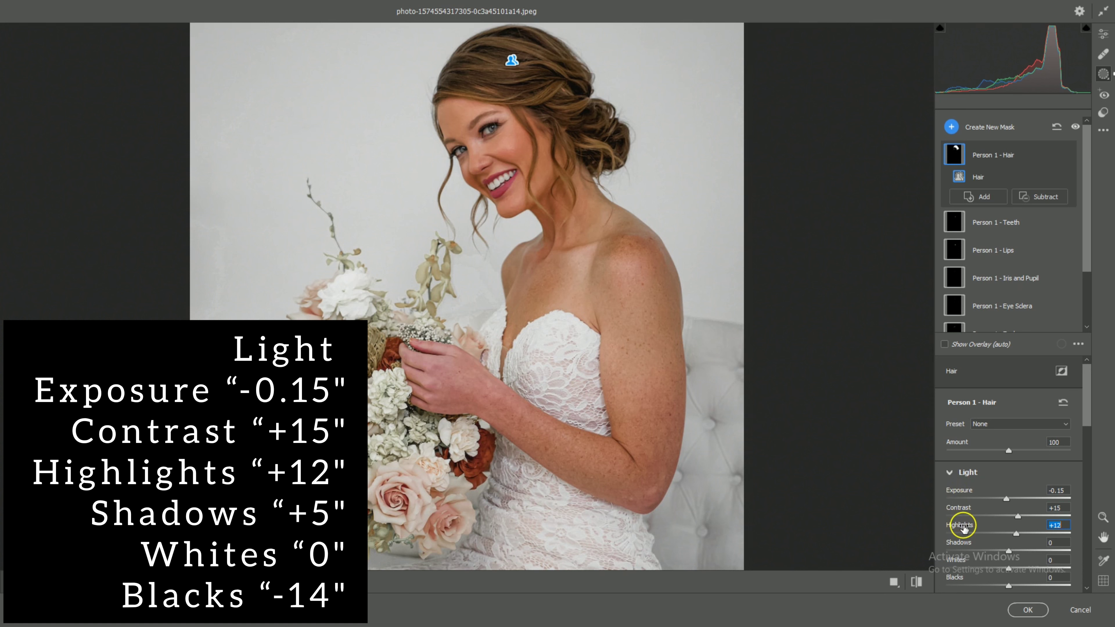
scroll(961, 527, down, 4)
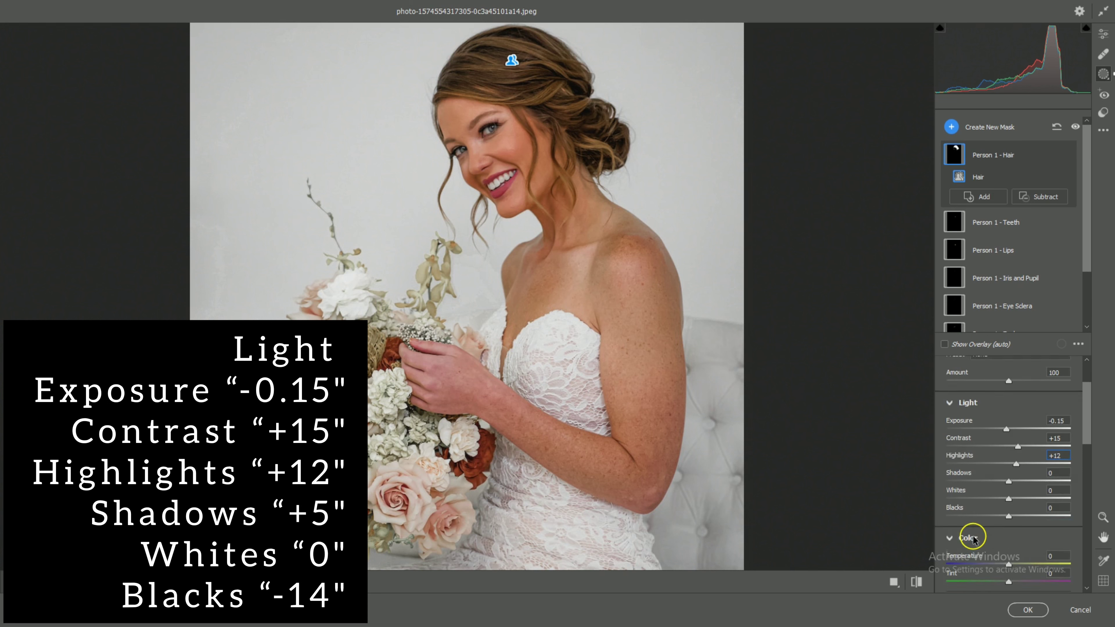
drag(958, 443, 950, 440)
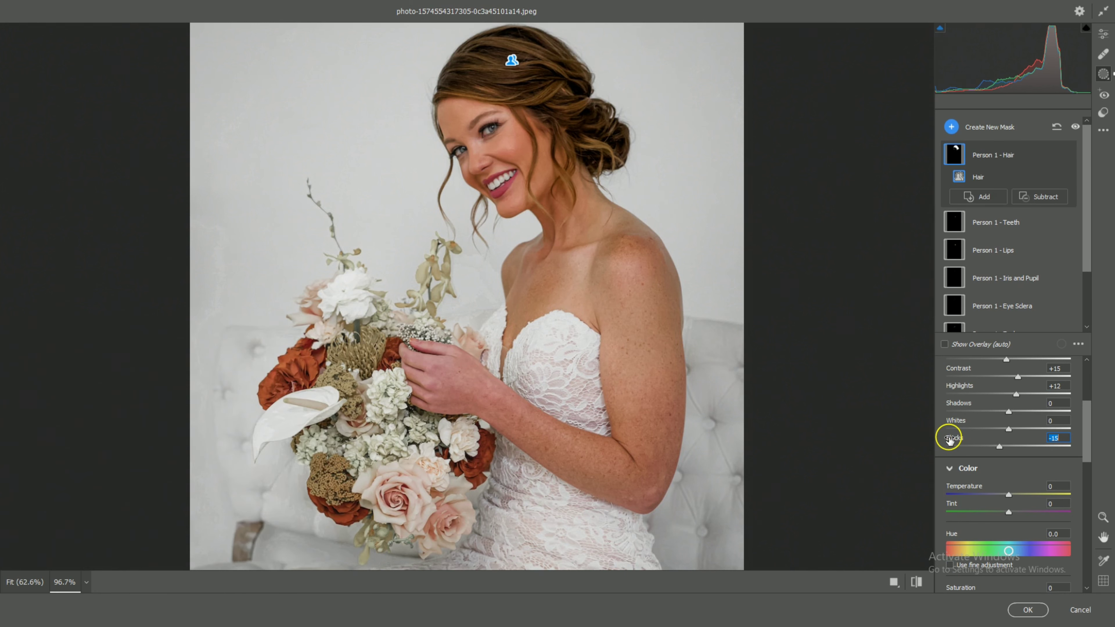
scroll(959, 461, down, 2)
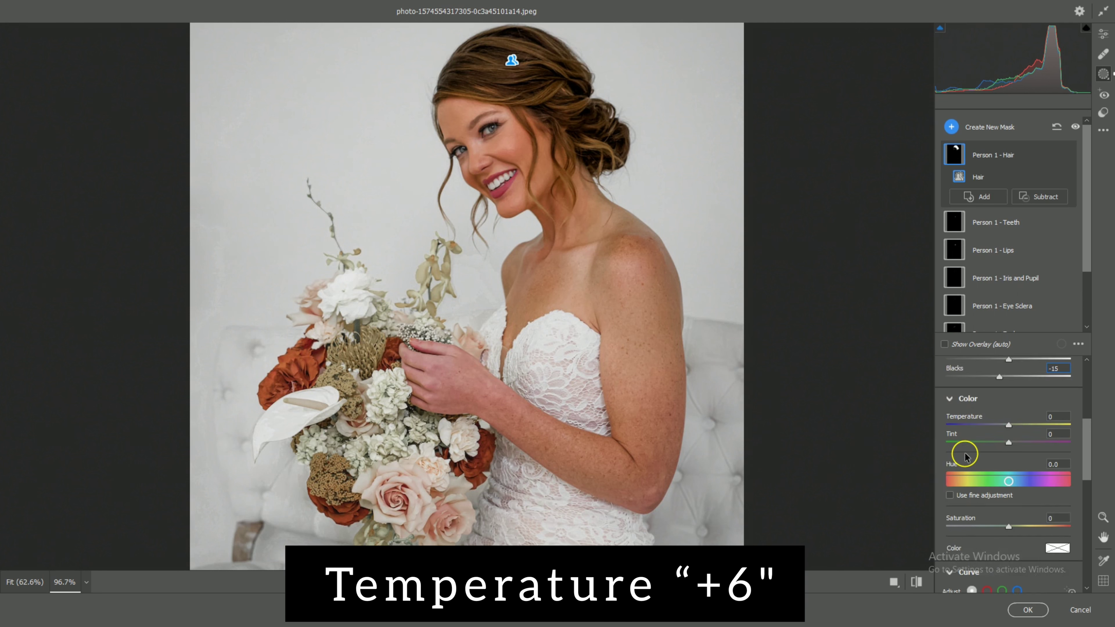
drag(954, 421, 957, 422)
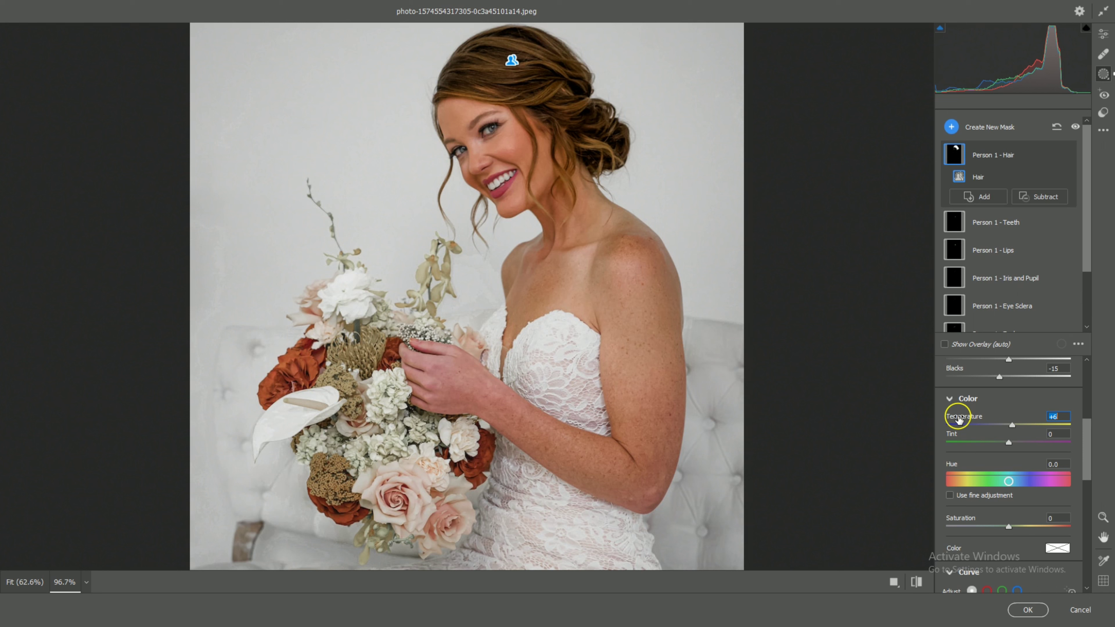
For the Person 1 face skin mask, set Exposure to +0.35 and Shadows to +7.
scroll(1014, 286, down, 3)
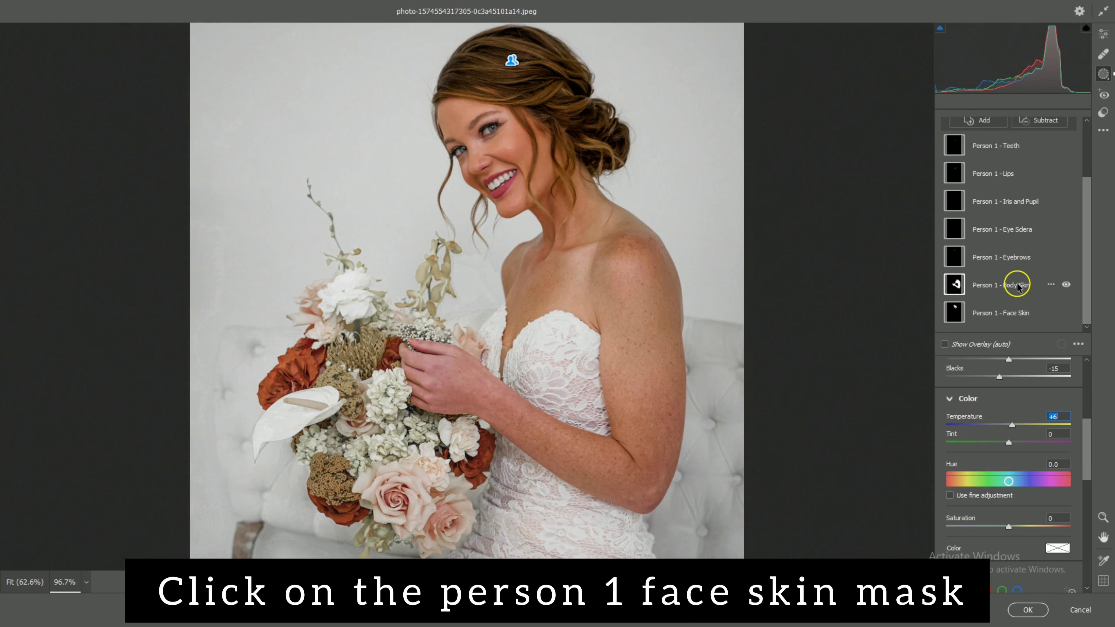
click(976, 312)
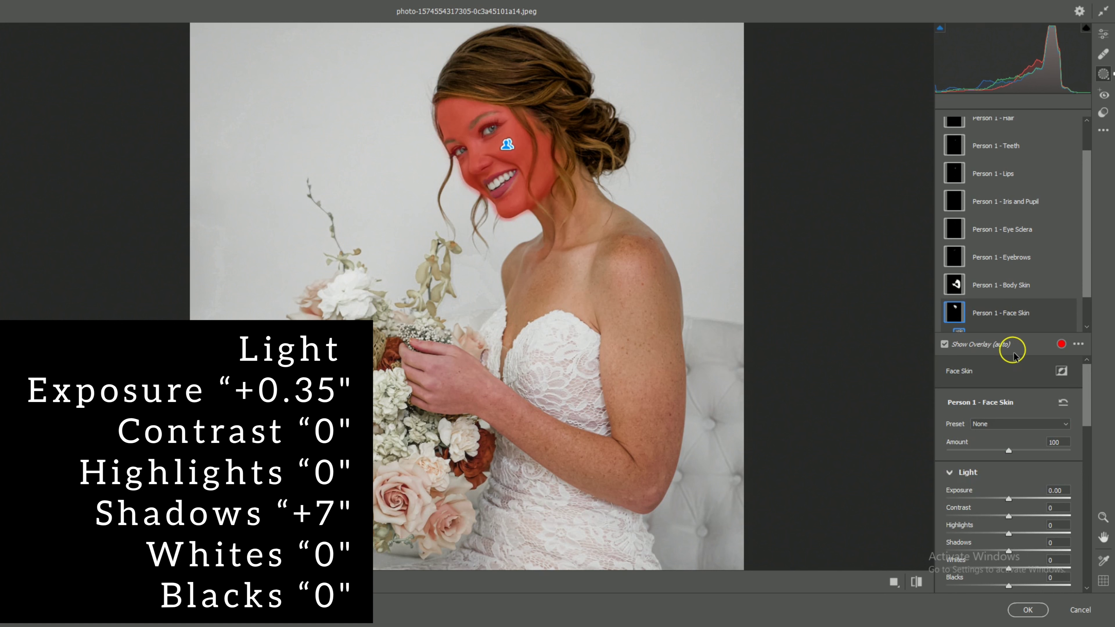
scroll(1012, 452, down, 2)
drag(959, 424, 963, 425)
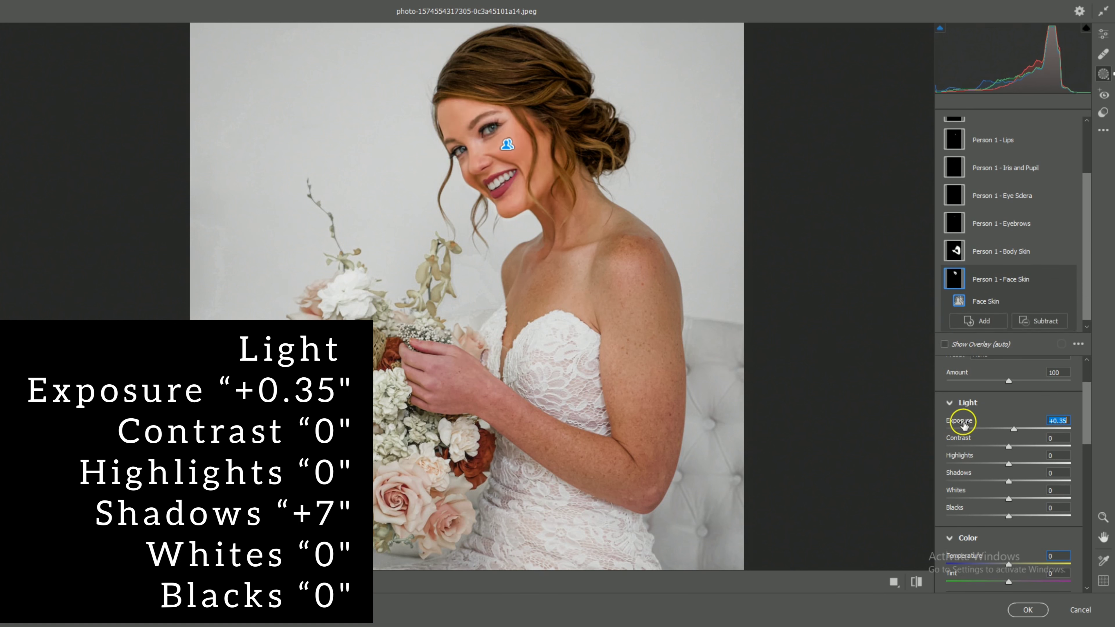
drag(955, 473, 957, 475)
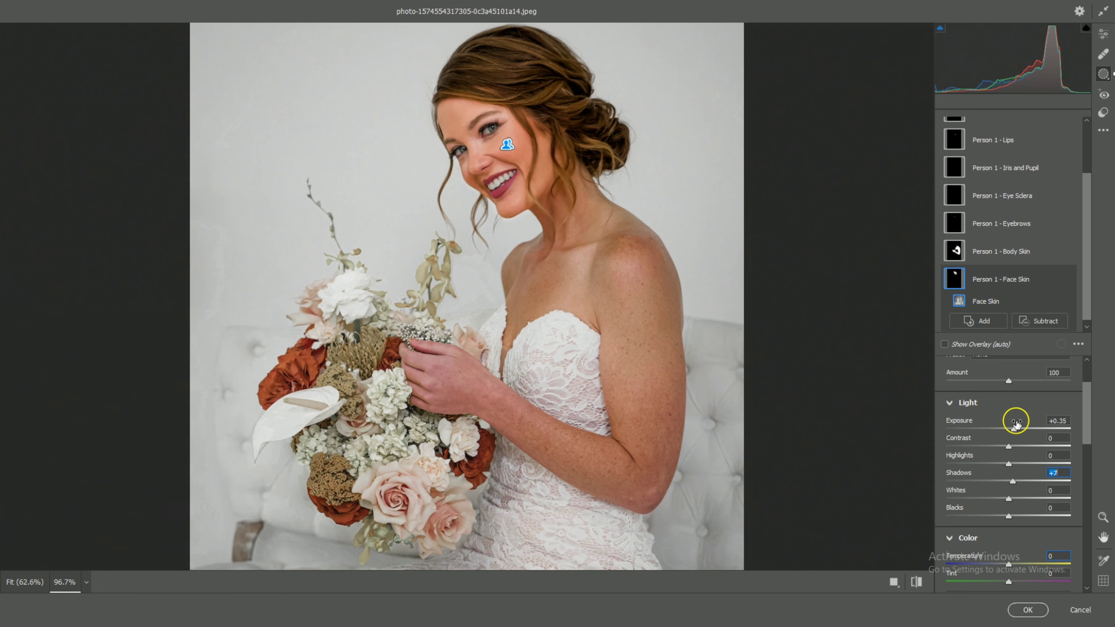
Soften the face skin mask with Texture -30, Clarity -40, Dehaze +4, Sharpness +25, Noise Reduction +14 and Moire Reduction +18.
scroll(1014, 424, down, 8)
scroll(1007, 447, down, 2)
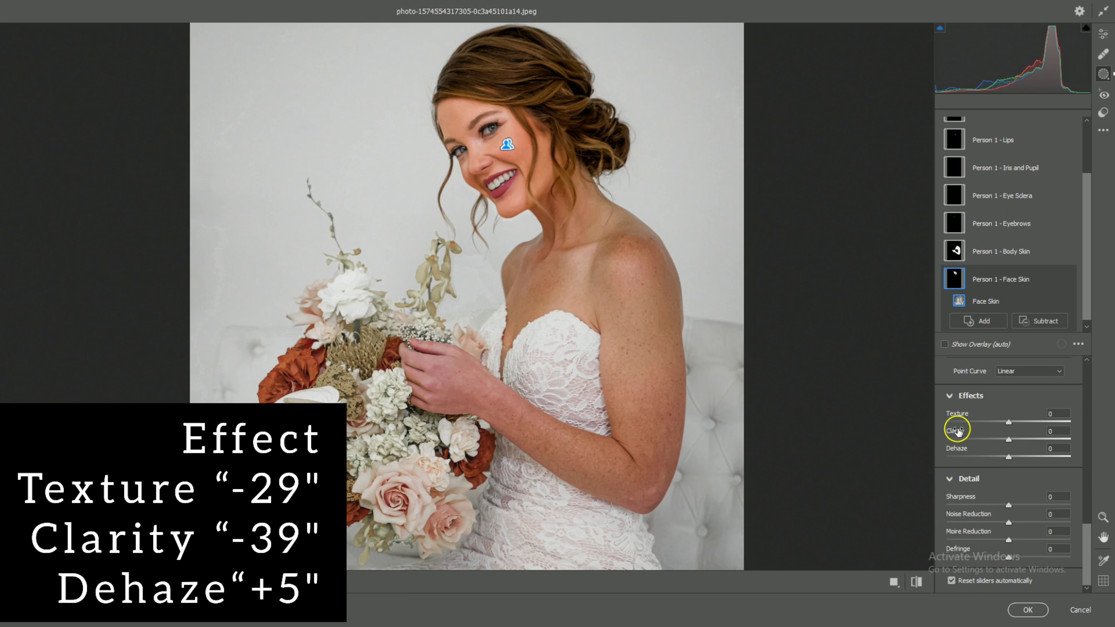
drag(962, 414, 946, 416)
mouse_move(952, 432)
mouse_down()
mouse_move(932, 433)
mouse_move(954, 451)
mouse_up()
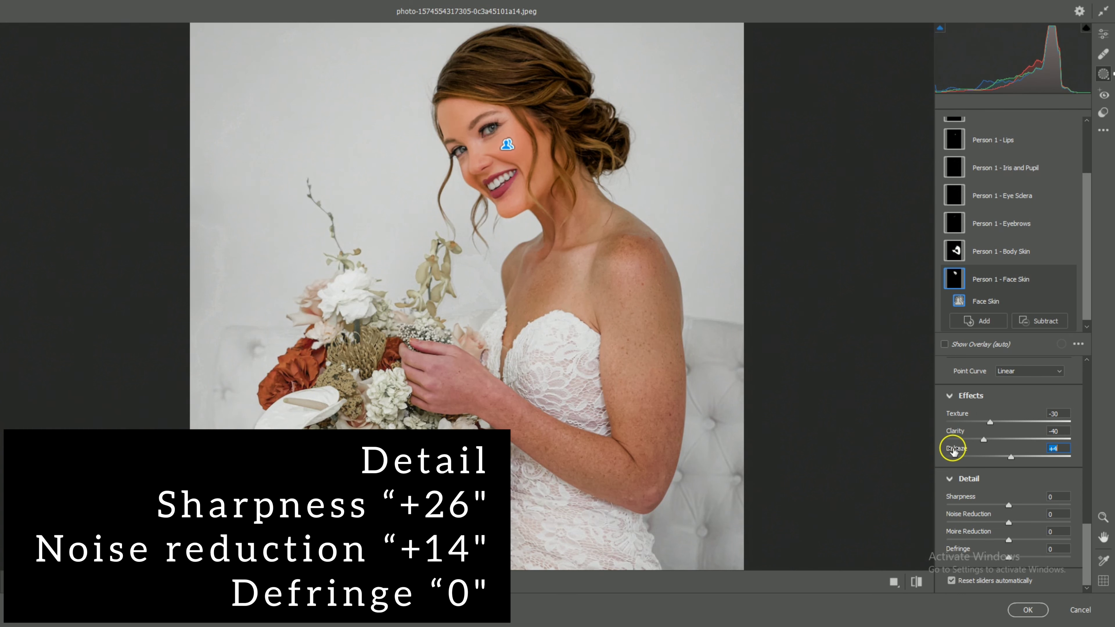
drag(953, 497, 971, 534)
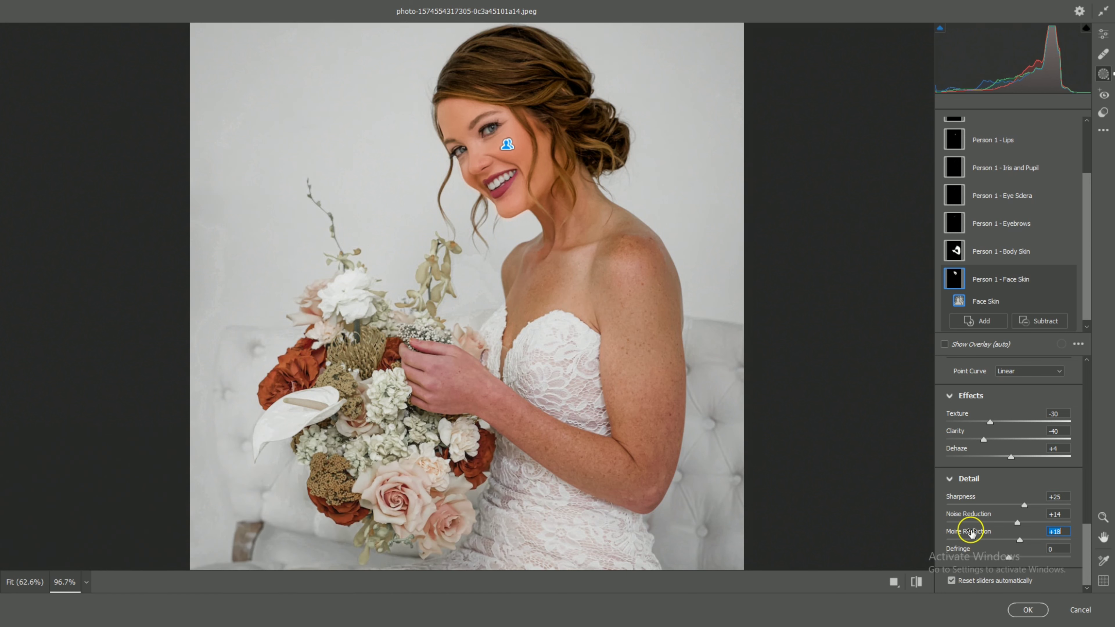
Lower the face skin mask's Saturation to -7.
scroll(999, 415, up, 3)
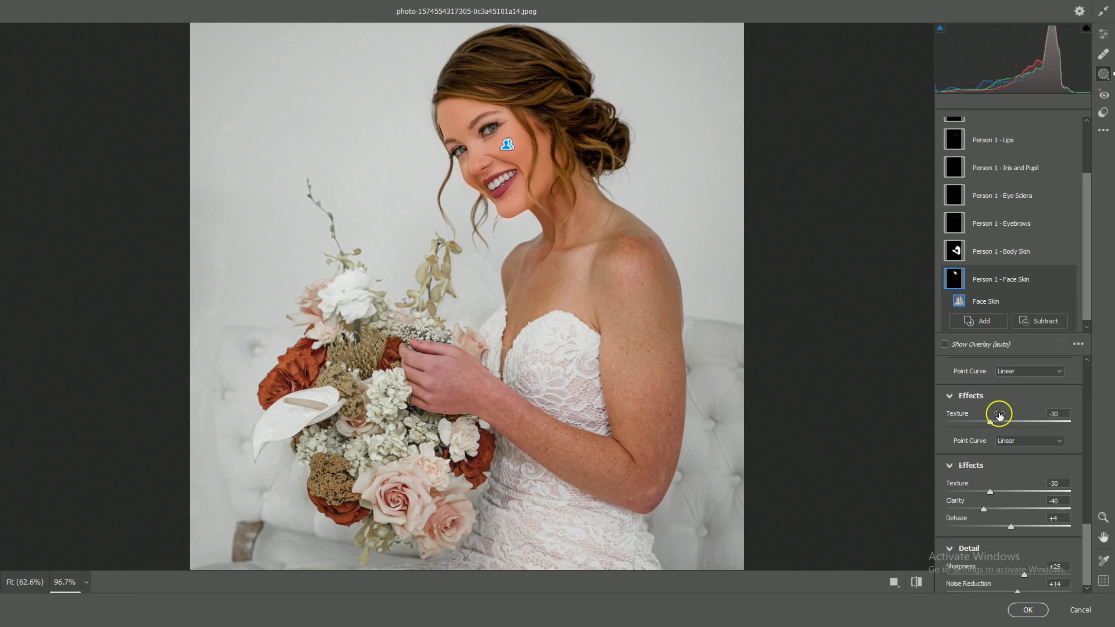
scroll(1001, 415, up, 5)
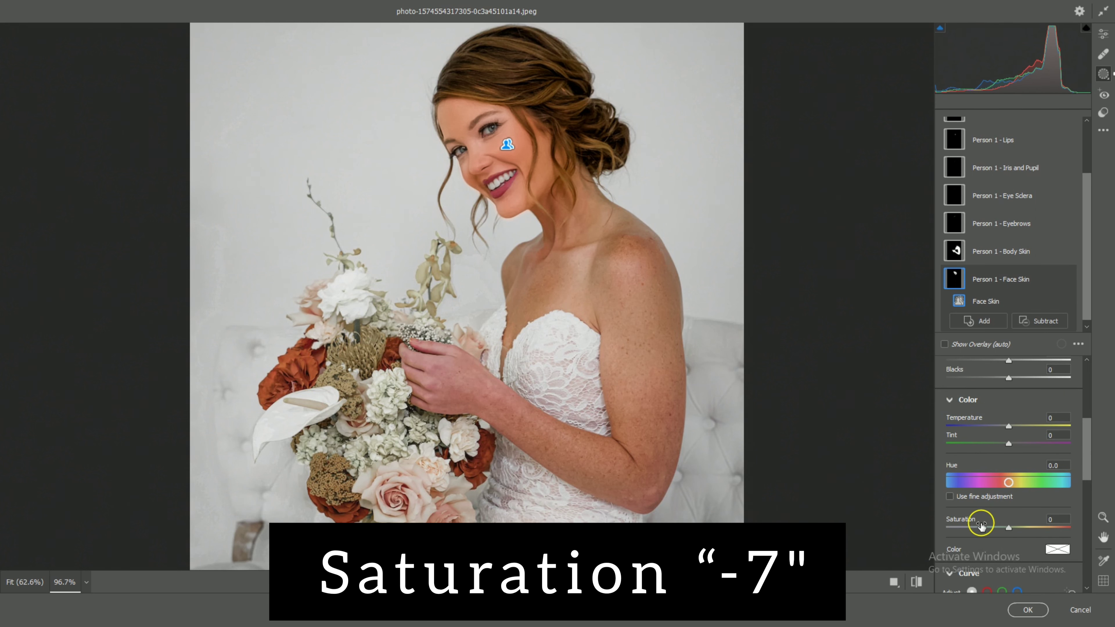
drag(965, 521, 963, 521)
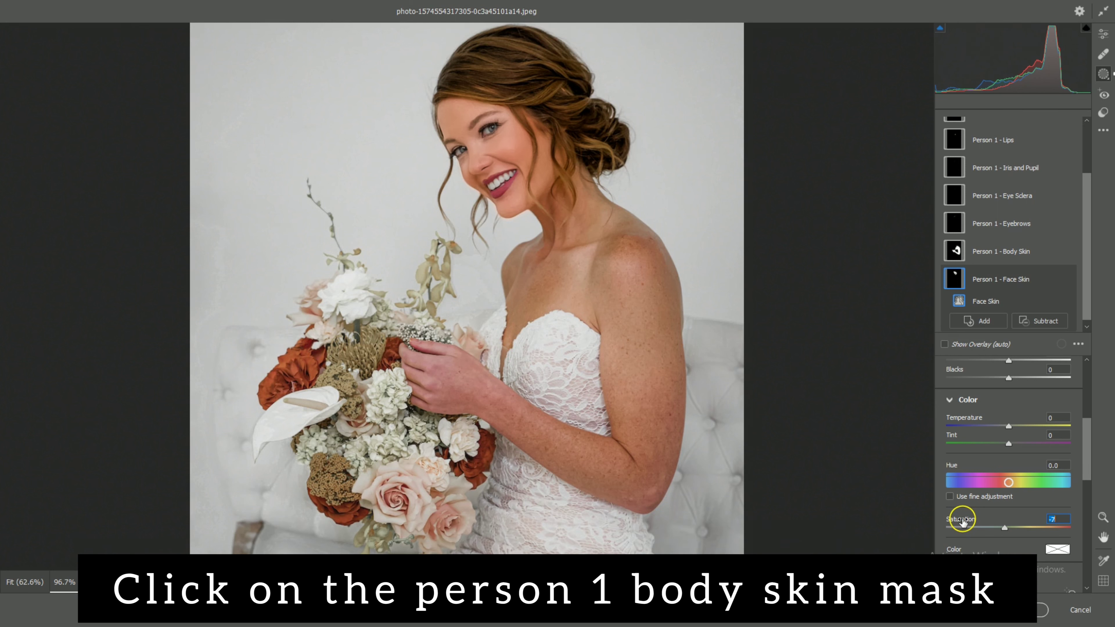
For the Person 1 body skin mask, set Exposure to +0.50, Contrast to -12 and Highlights to +10.
click(975, 257)
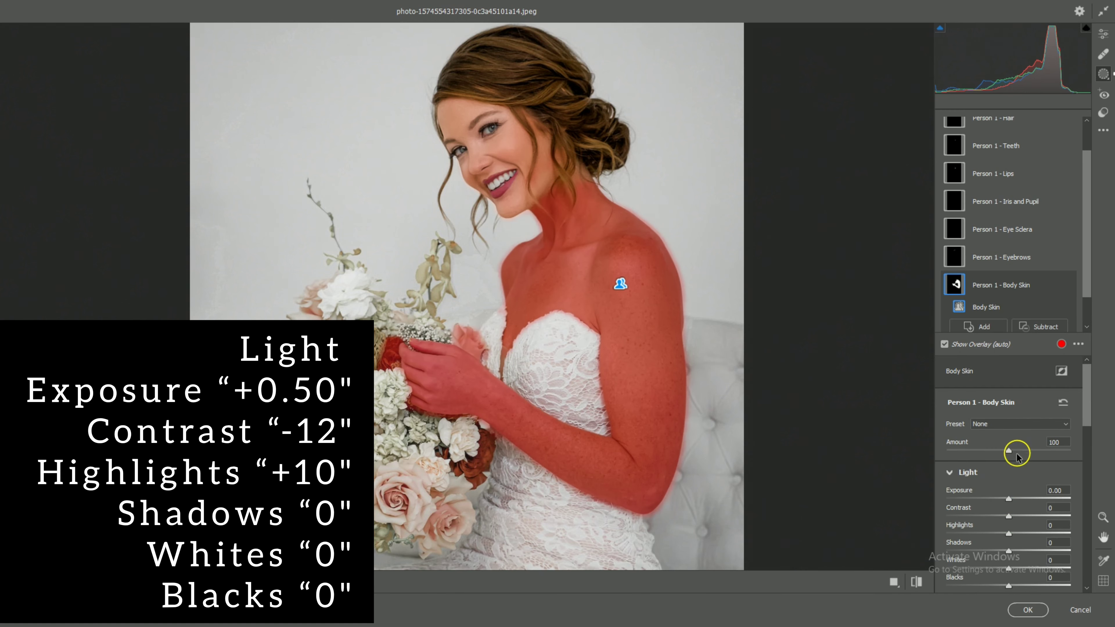
drag(959, 421, 963, 459)
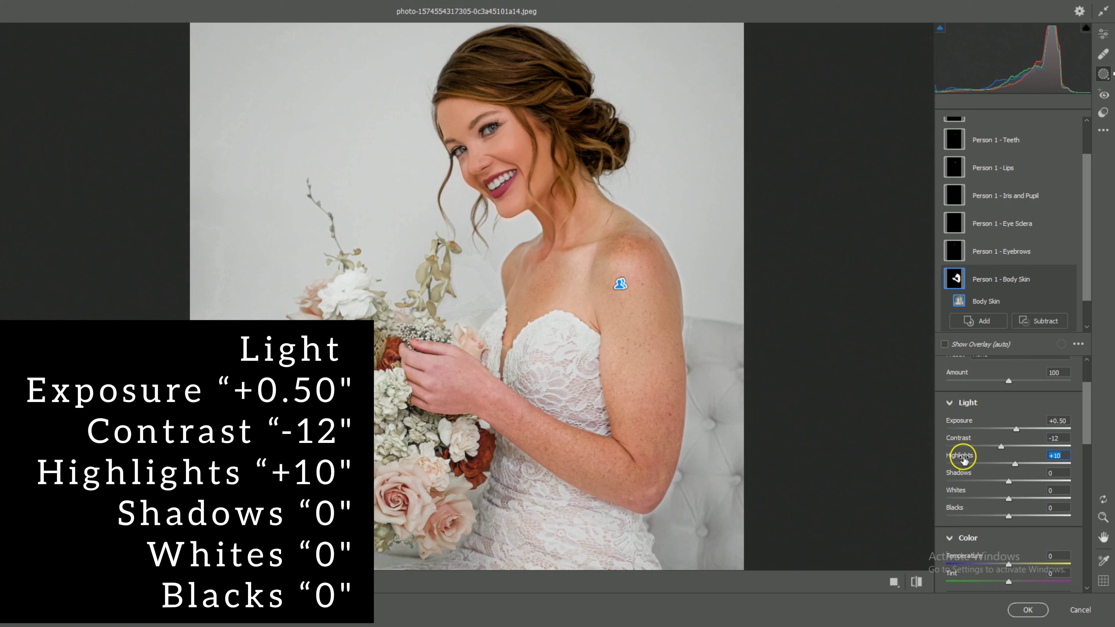
Smooth the body skin mask with Texture -36, Clarity -55, Dehaze +15, Sharpness +32, Noise Reduction +25 and Moire Reduction +12.
scroll(963, 459, down, 6)
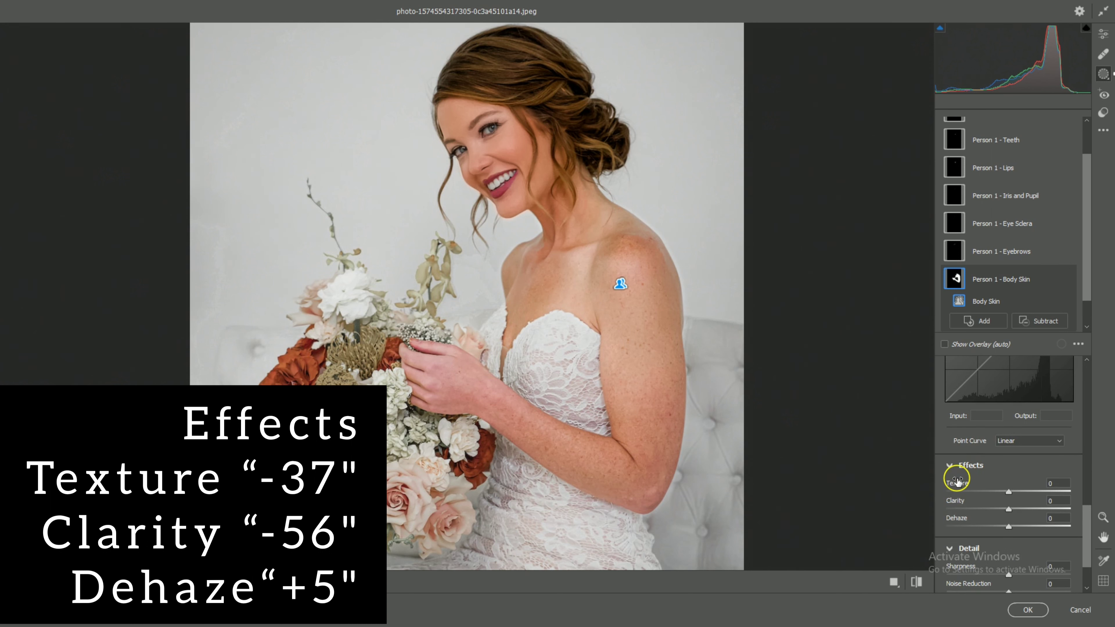
drag(953, 483, 956, 522)
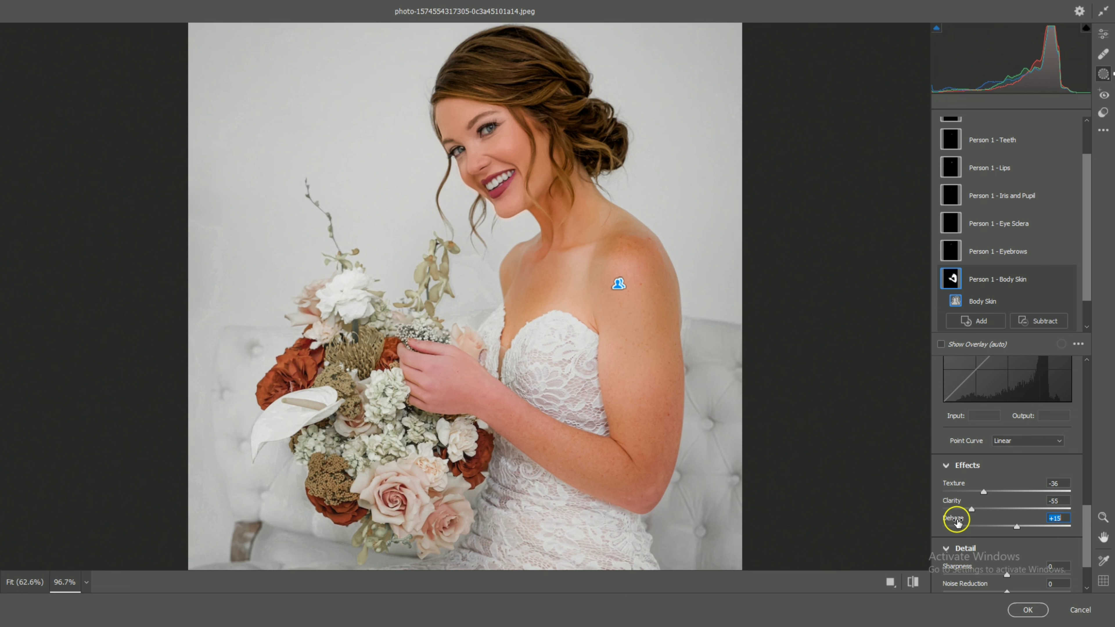
scroll(956, 522, down, 3)
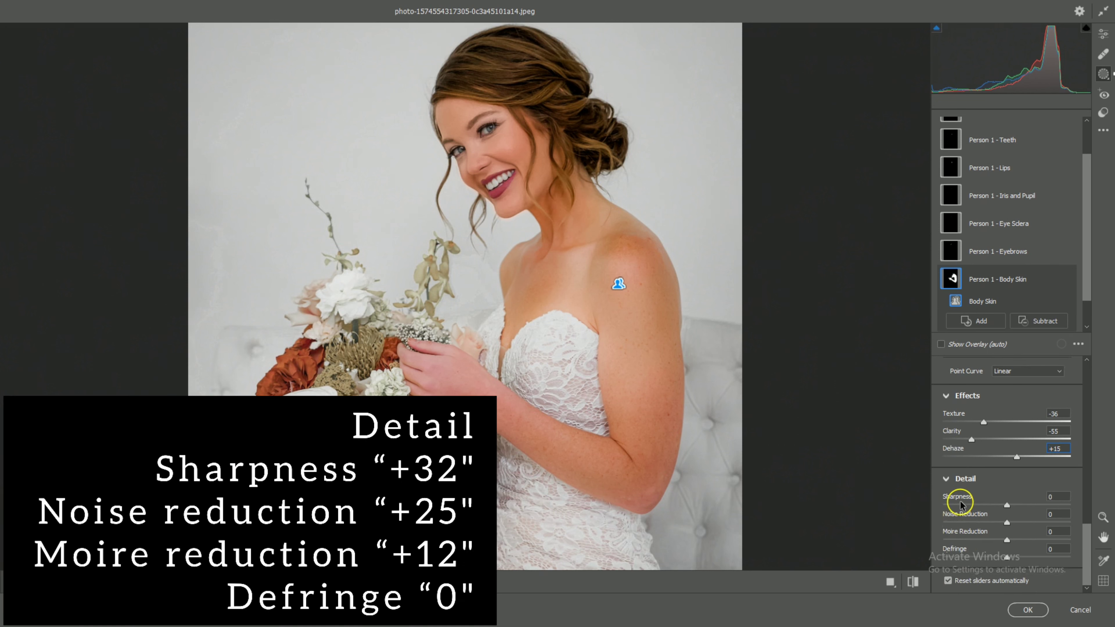
drag(951, 498, 957, 532)
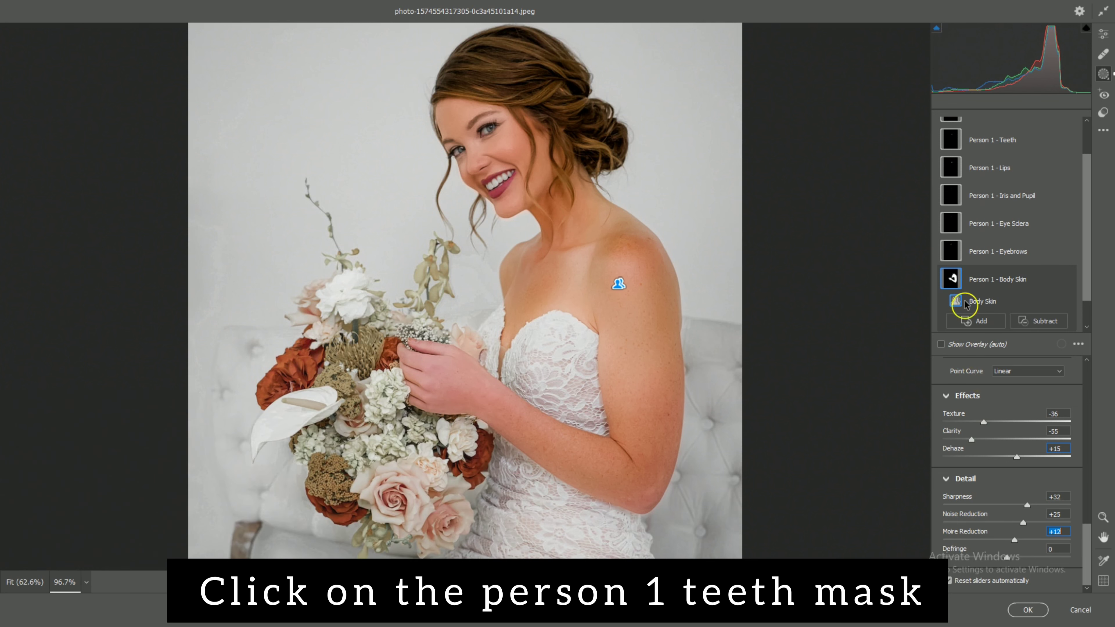
Brighten the teeth by setting the Person 1 teeth mask's Exposure to +0.55.
scroll(990, 233, up, 2)
click(997, 186)
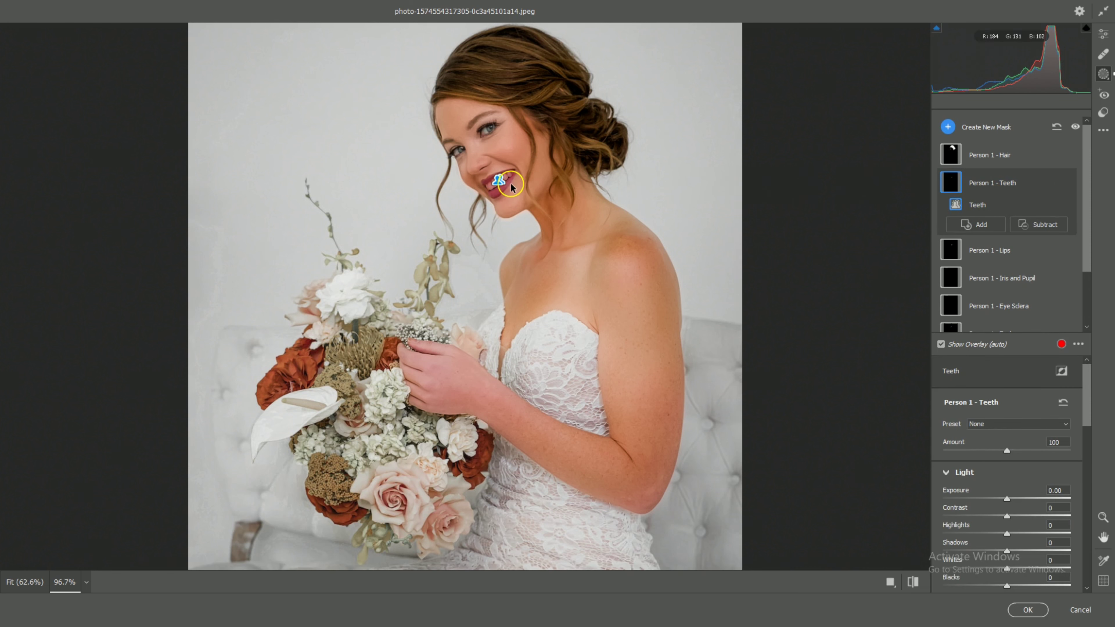
scroll(501, 178, up, 3)
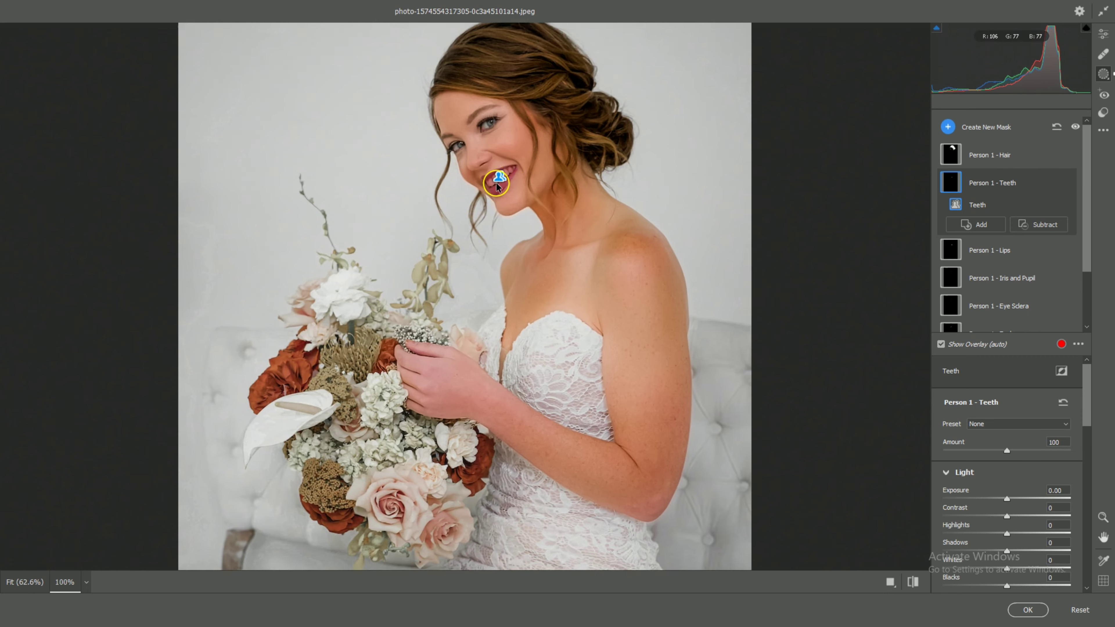
scroll(509, 141, down, 1)
scroll(508, 84, up, 2)
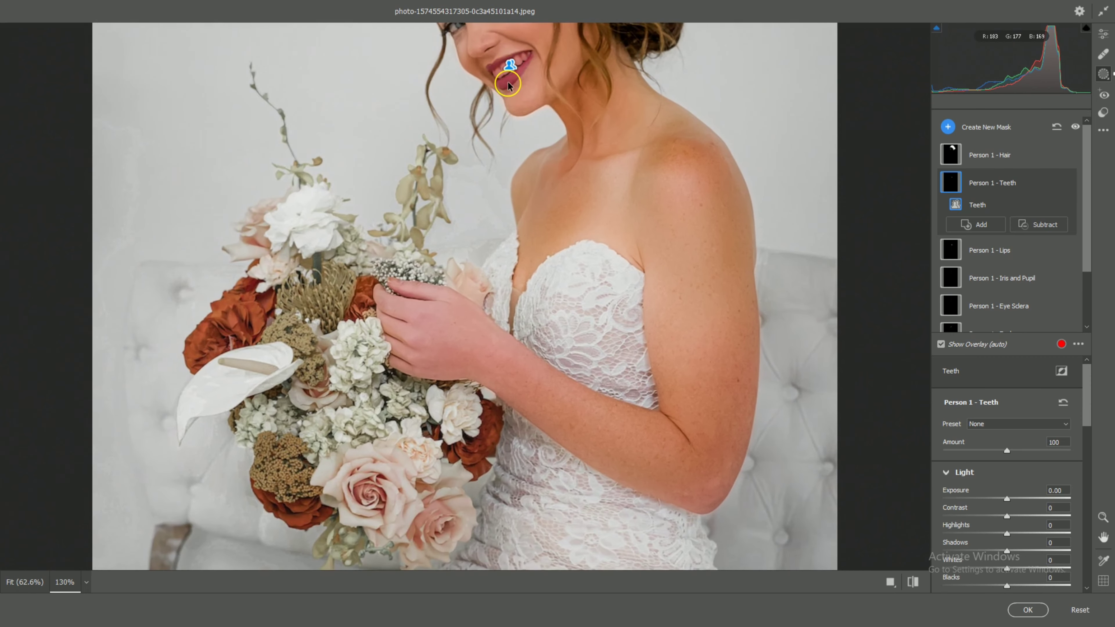
scroll(509, 85, down, 2)
scroll(508, 86, up, 3)
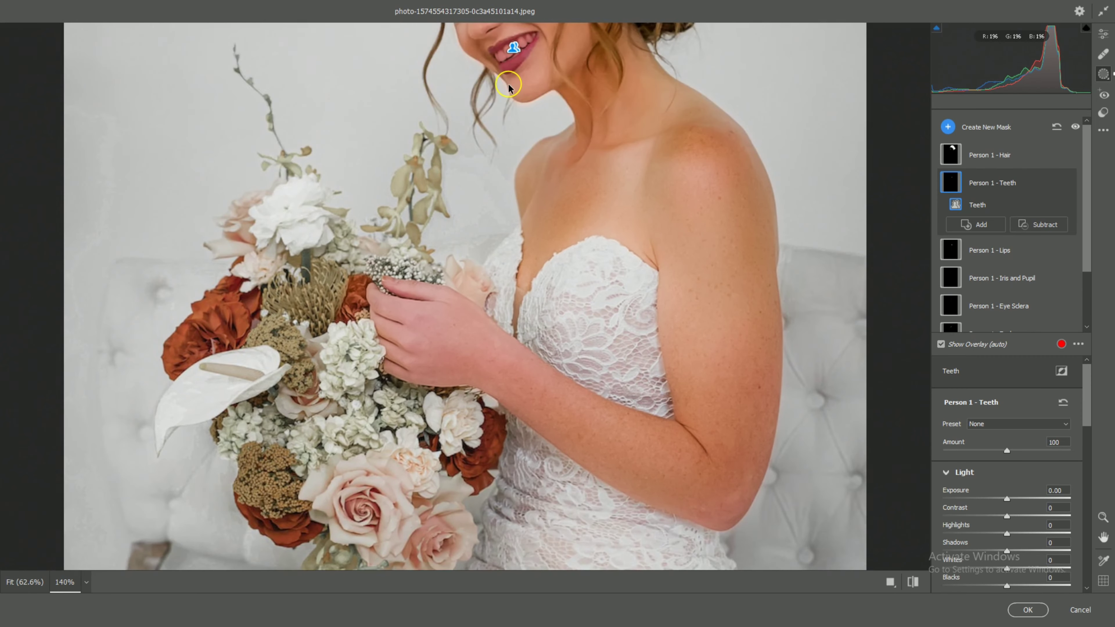
key(alt)
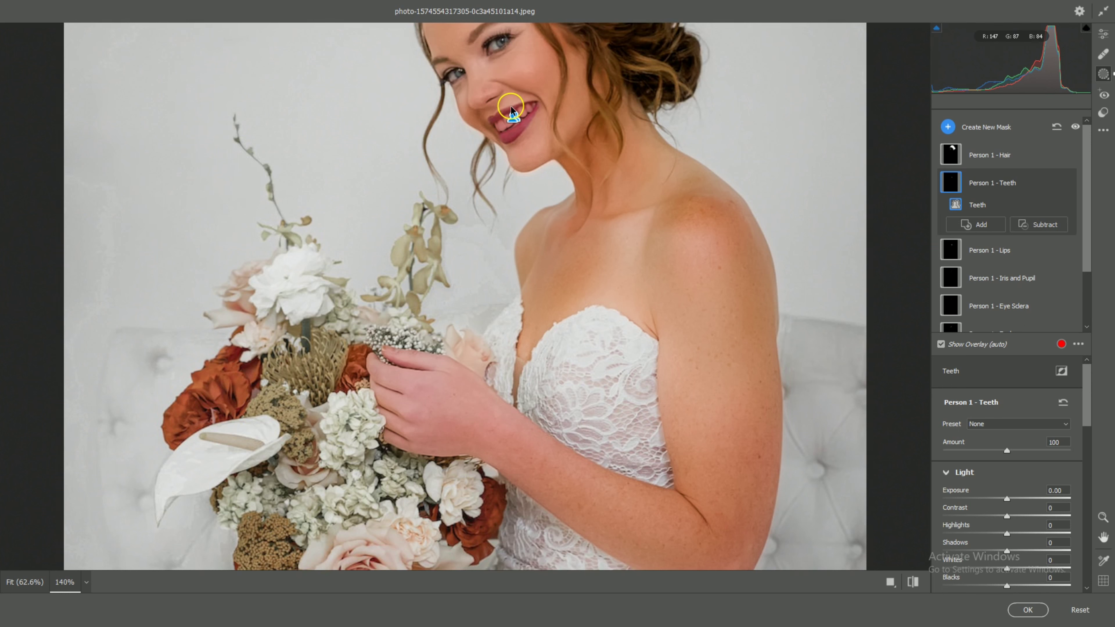
scroll(573, 145, down, 1)
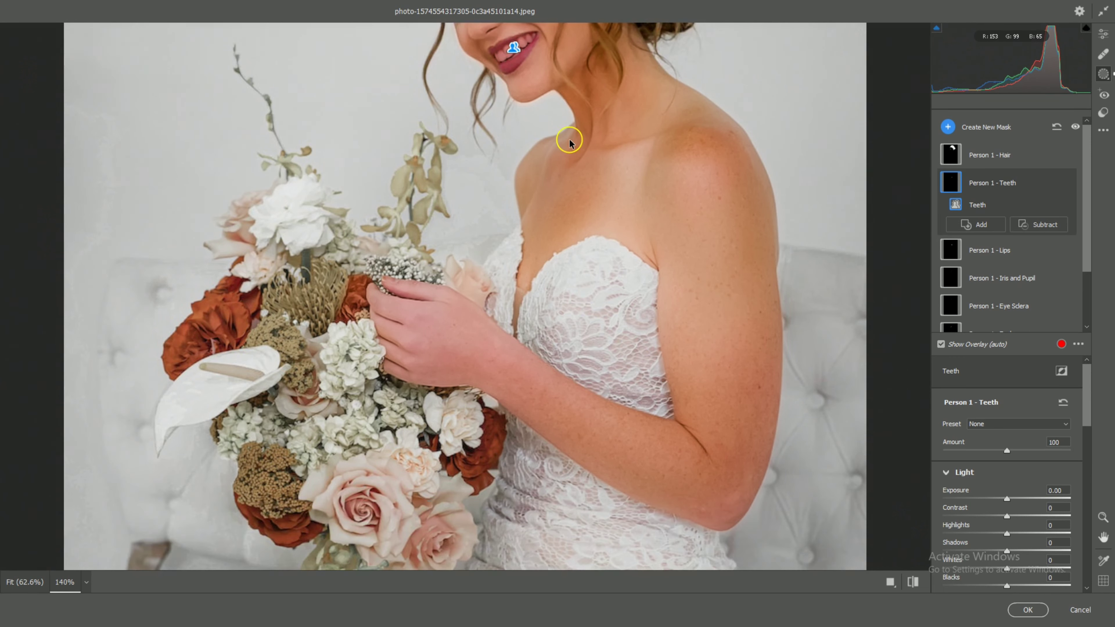
scroll(571, 143, up, 2)
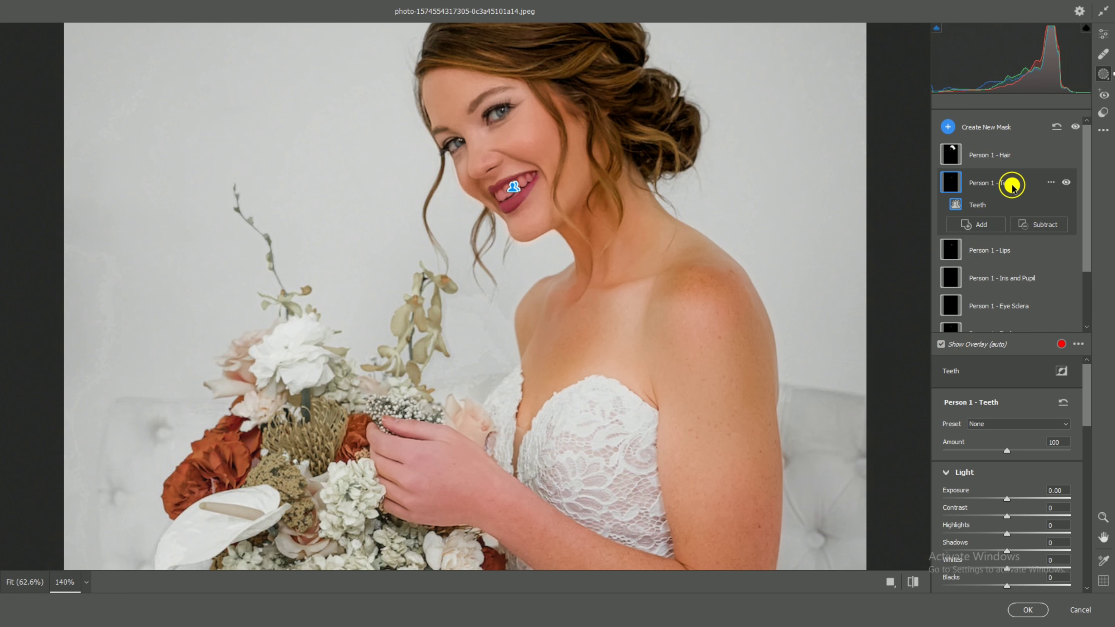
scroll(970, 456, down, 2)
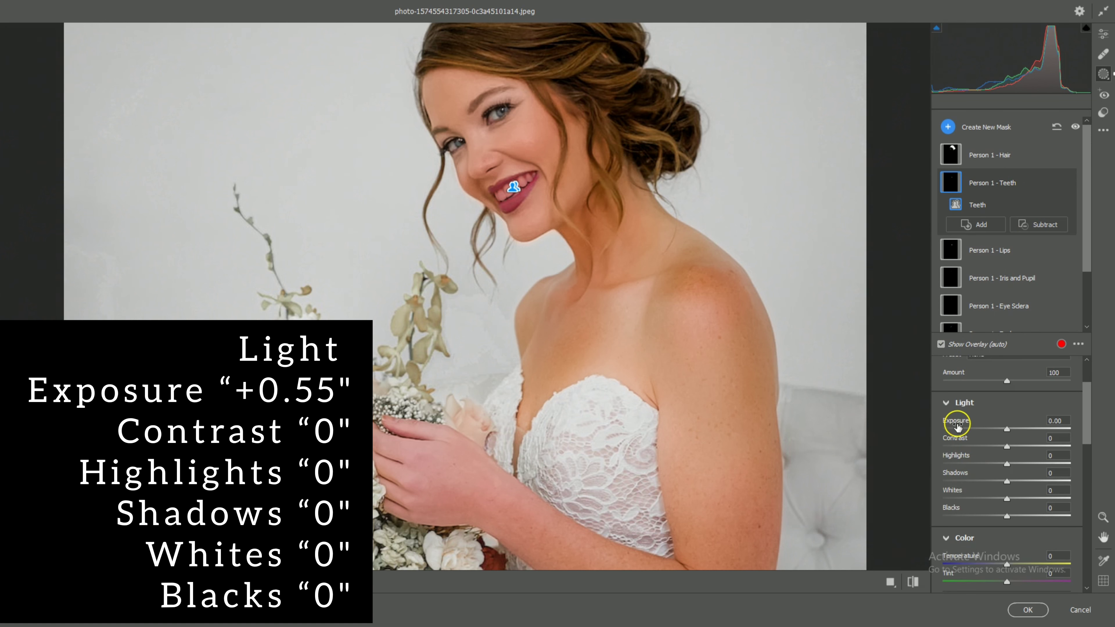
drag(958, 426, 960, 425)
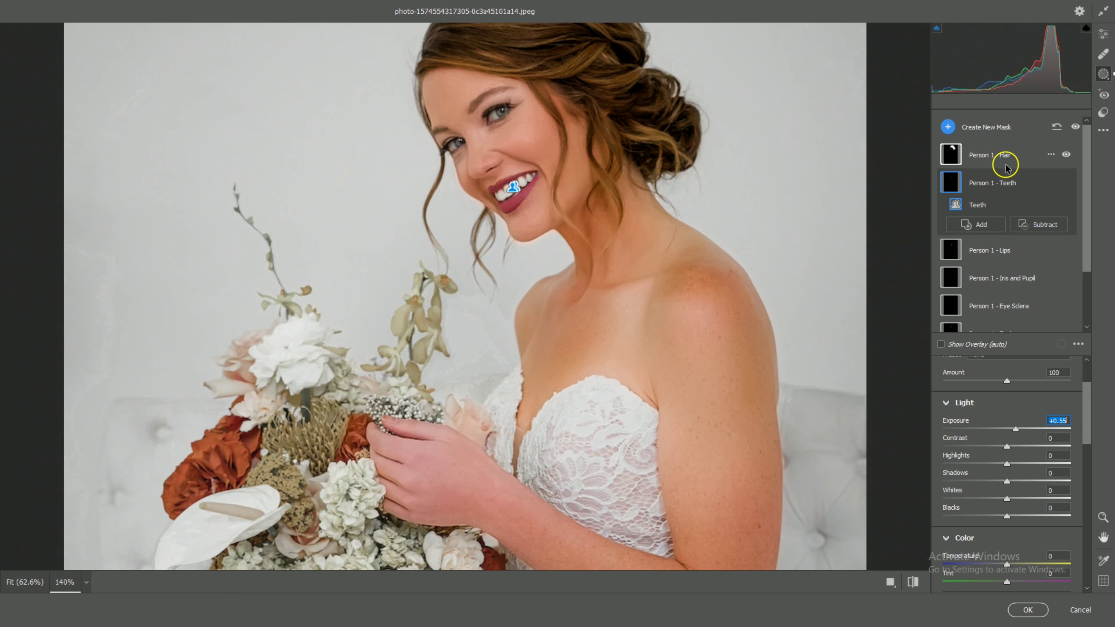
Recolour the lips by setting the Person 1 lips mask's Saturation to +35 and Hue to -13.8.
scroll(1005, 167, down, 2)
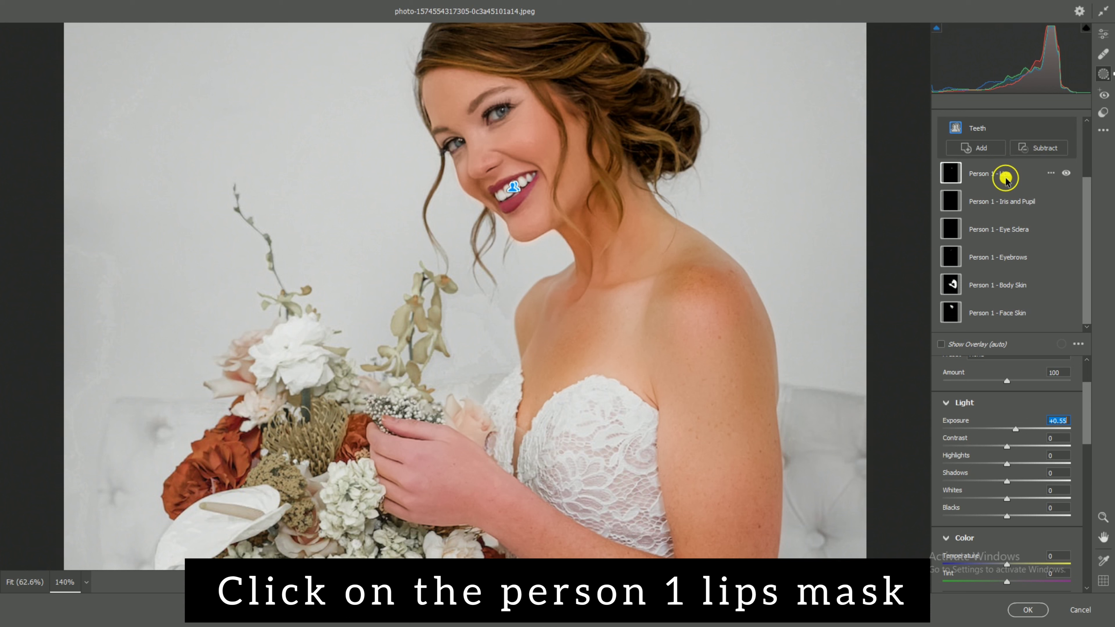
click(1005, 177)
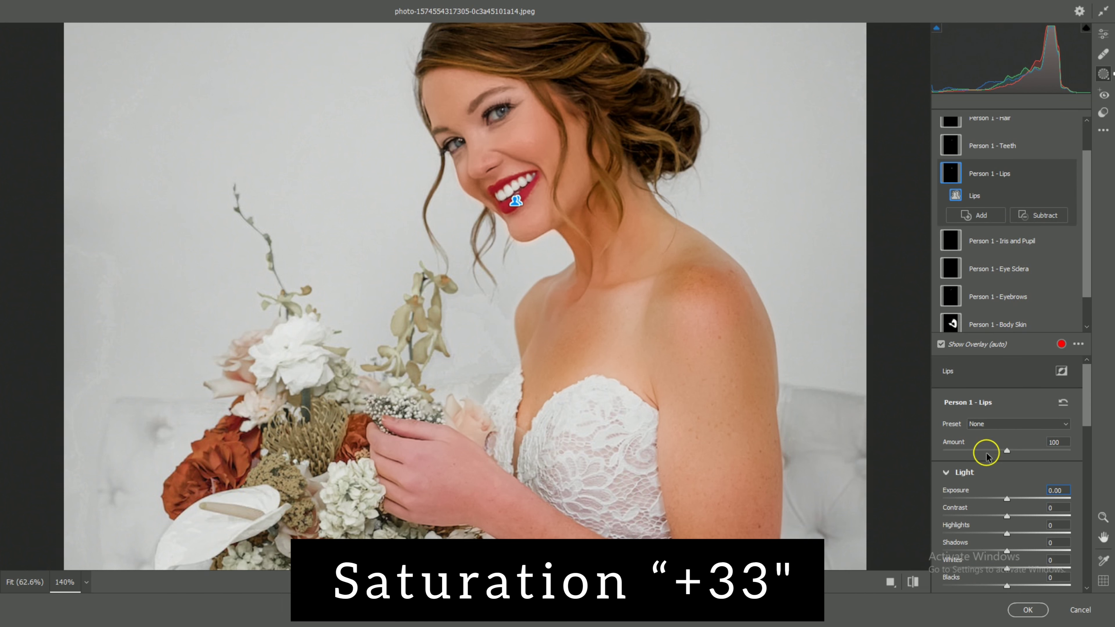
scroll(988, 452, down, 3)
drag(956, 520, 974, 522)
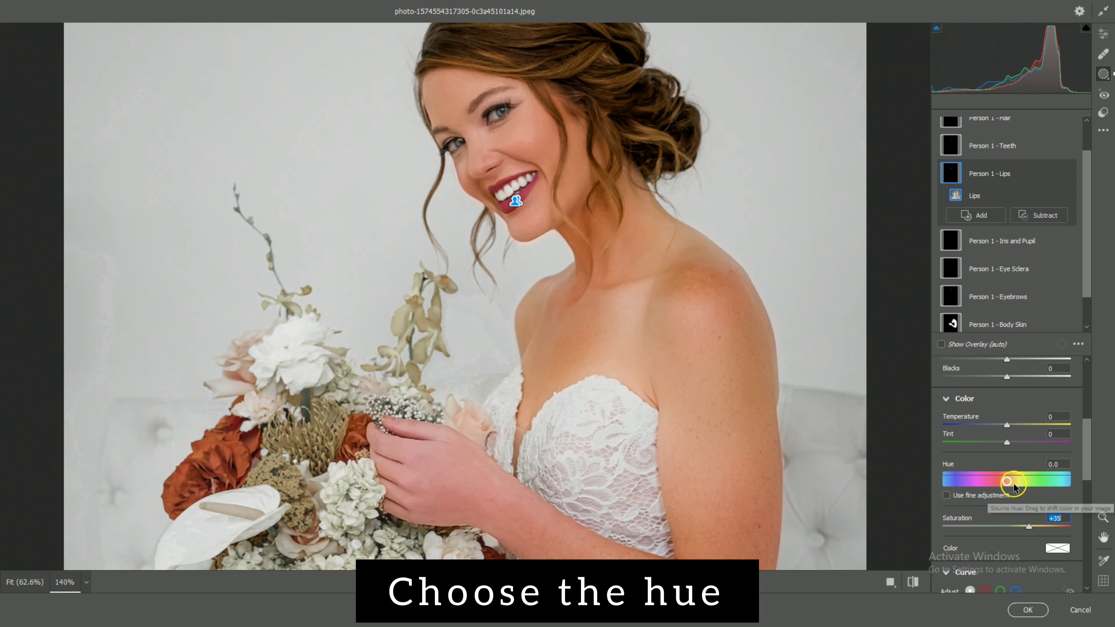
mouse_move(1006, 482)
mouse_down()
mouse_move(990, 481)
mouse_move(999, 486)
mouse_up()
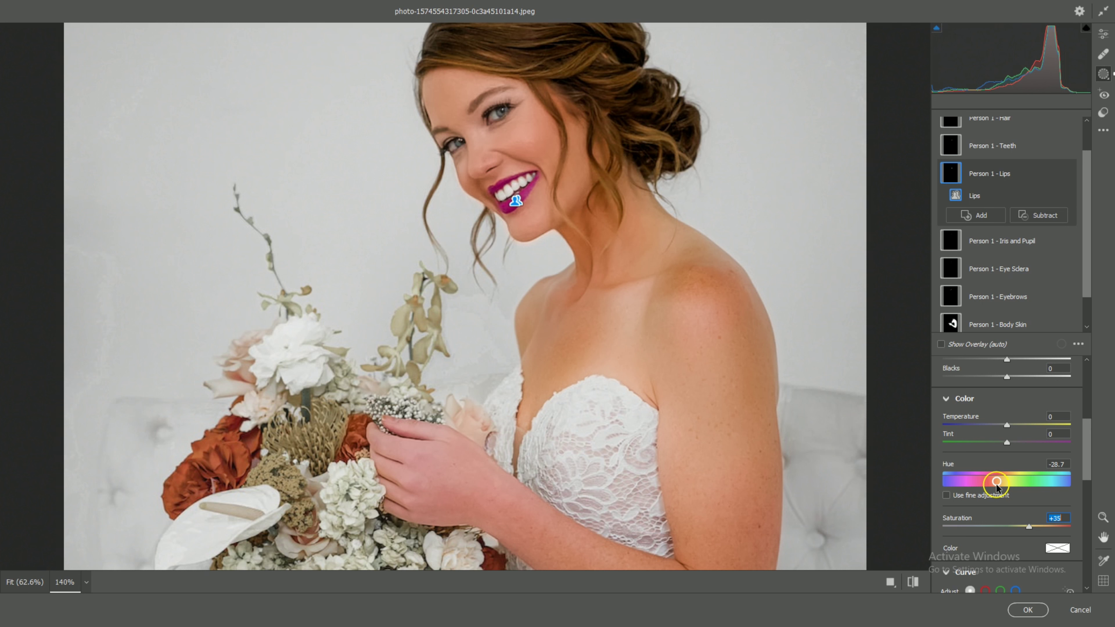
drag(997, 483, 1001, 484)
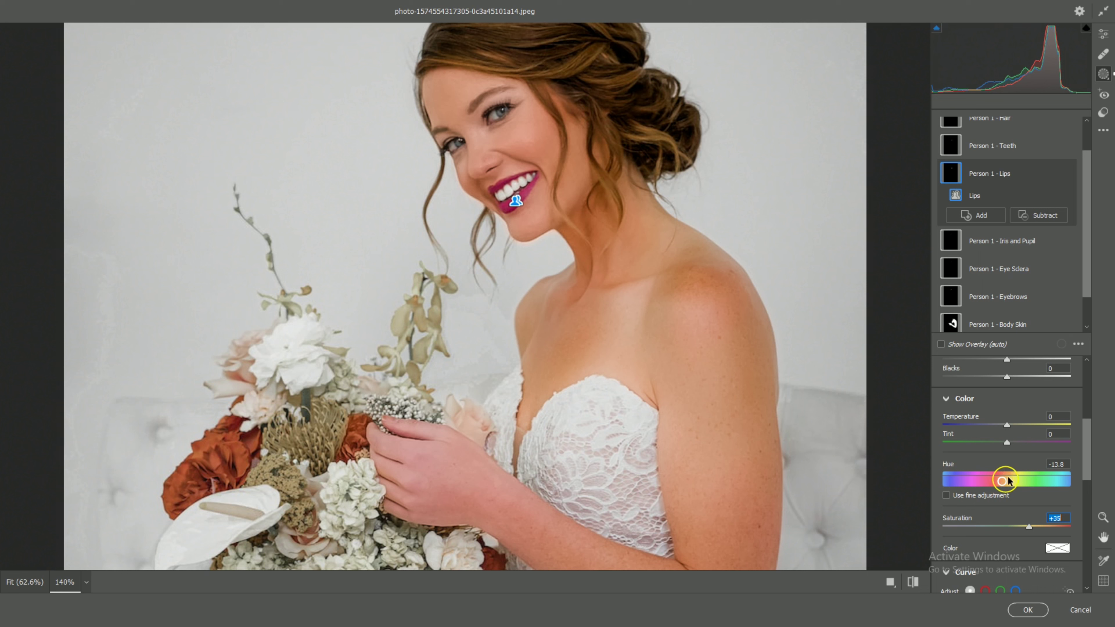
Cool the eye colour by setting the Person 1 iris and pupil mask's Temperature to -38 and Tint to -12.
click(1011, 245)
scroll(1018, 474, down, 3)
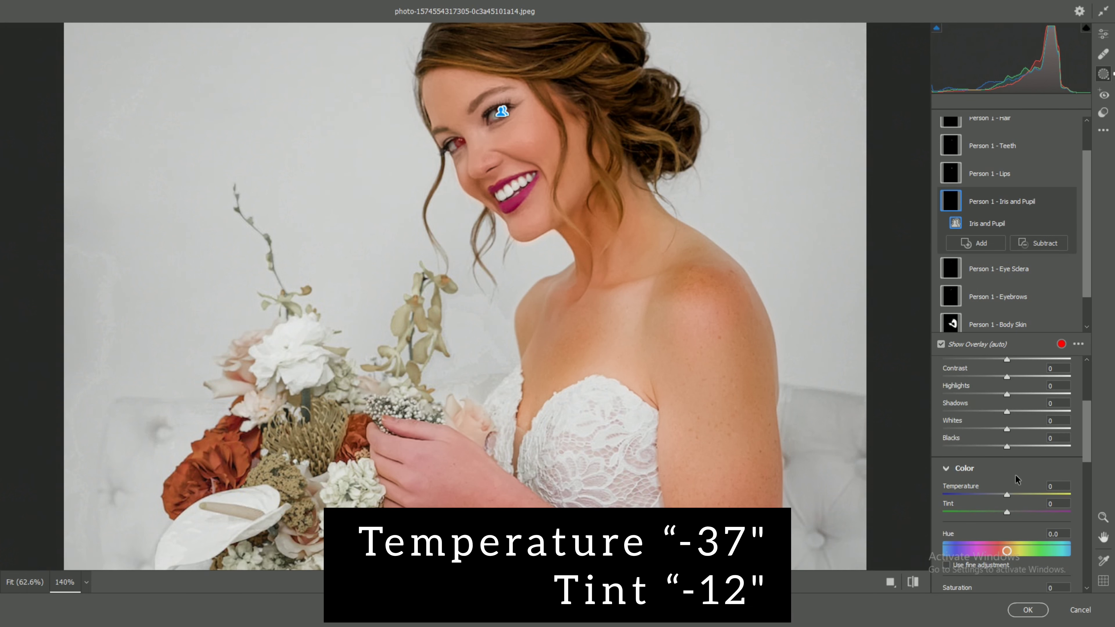
drag(964, 488, 941, 486)
drag(951, 503, 946, 502)
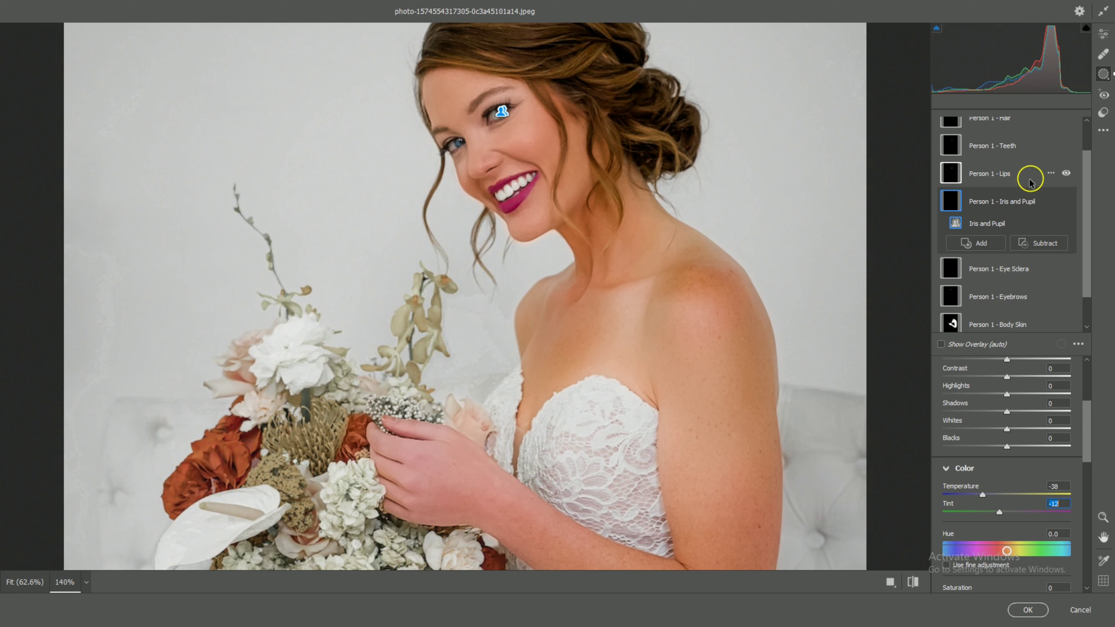
Brighten the eye whites by setting the Person 1 eye sclera mask's Exposure to +0.55.
scroll(996, 176, down, 1)
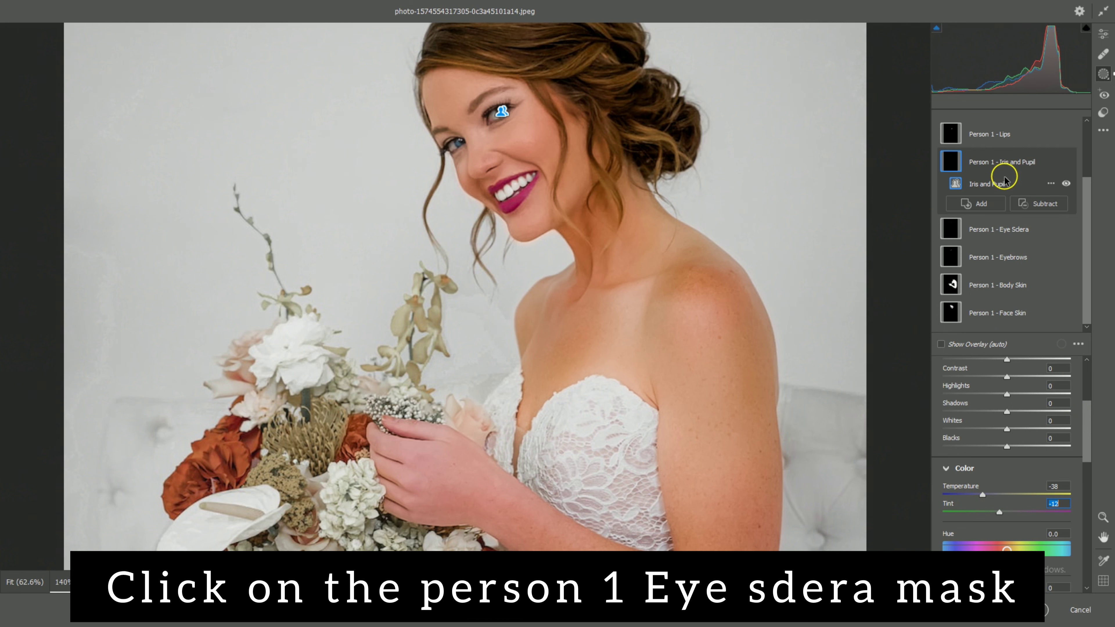
click(1016, 236)
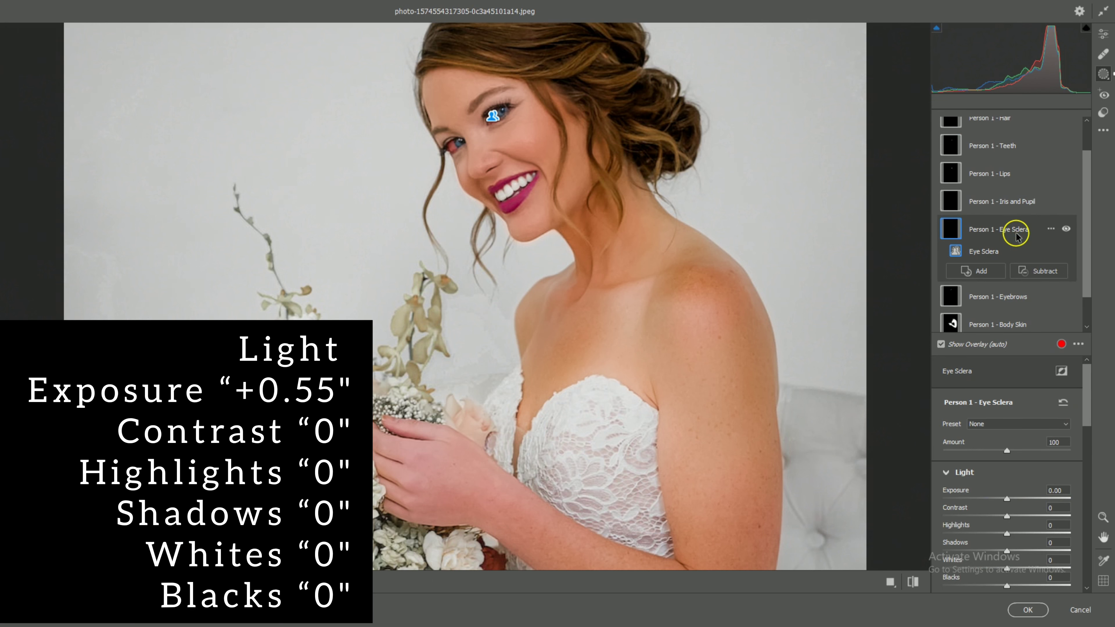
drag(945, 488, 956, 495)
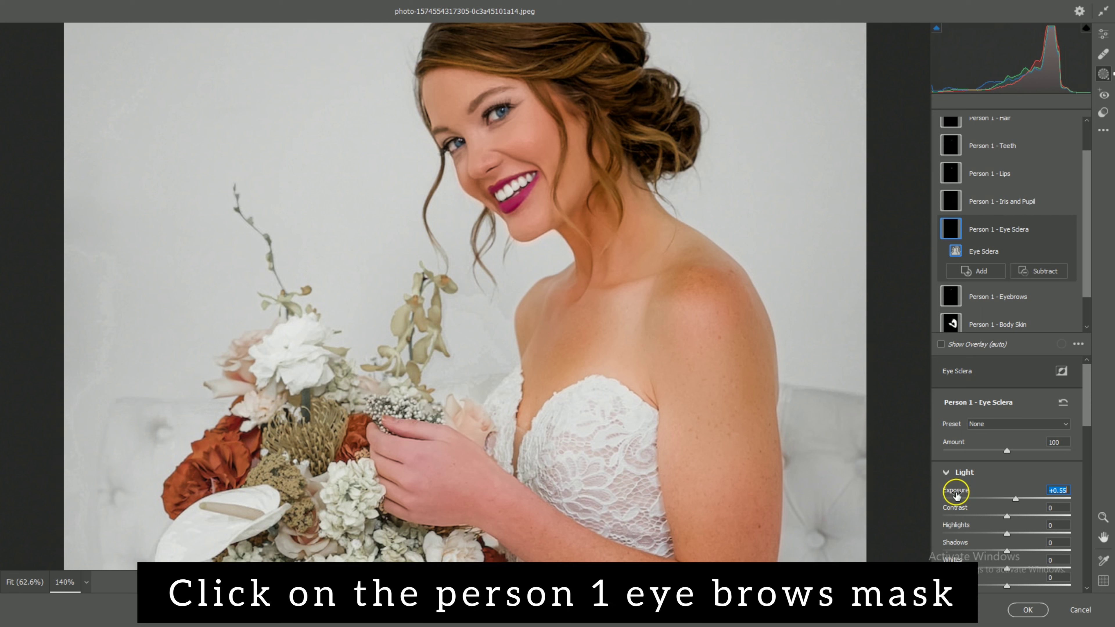
For the Person 1 eyebrows mask, set Exposure to -0.55, Contrast to +23, Highlights to +20 and Blacks to -8.
click(1017, 302)
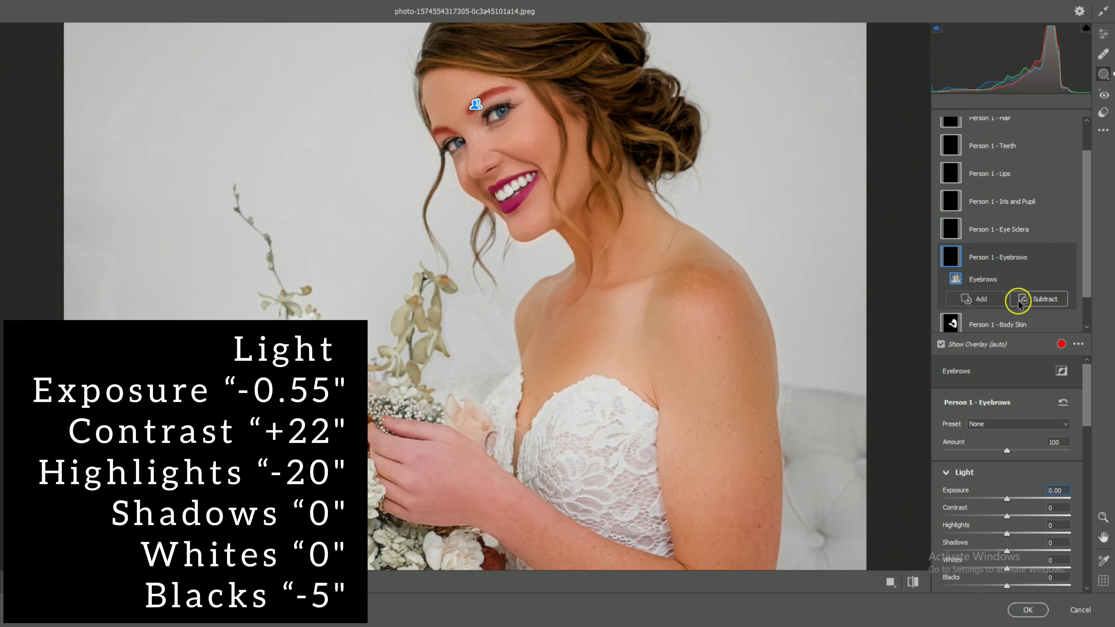
drag(961, 495, 960, 512)
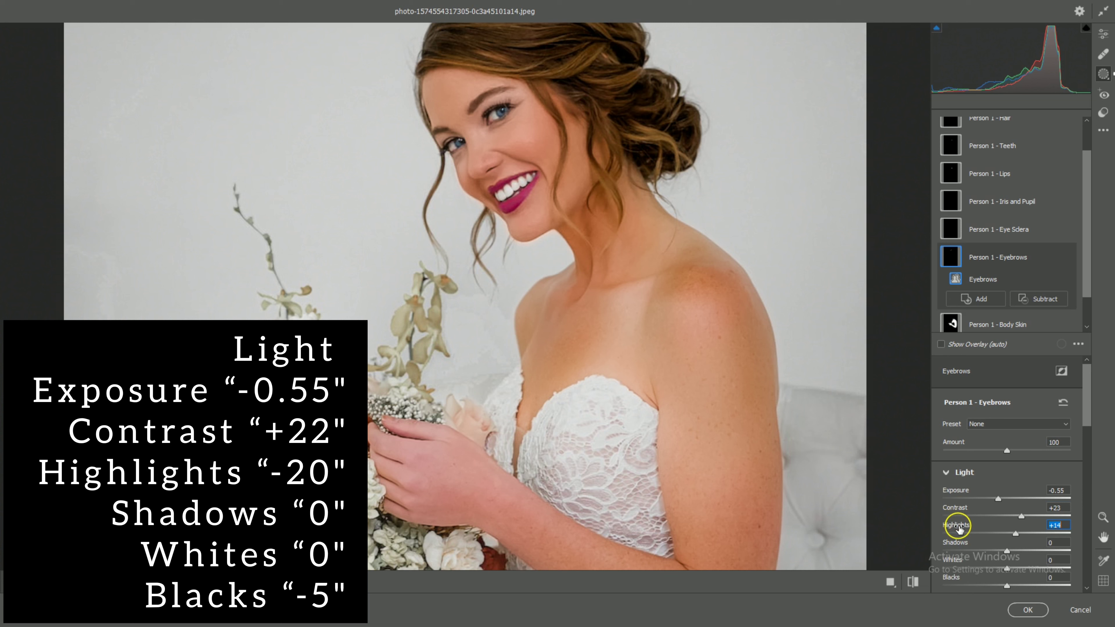
drag(955, 524, 960, 525)
scroll(960, 571, down, 3)
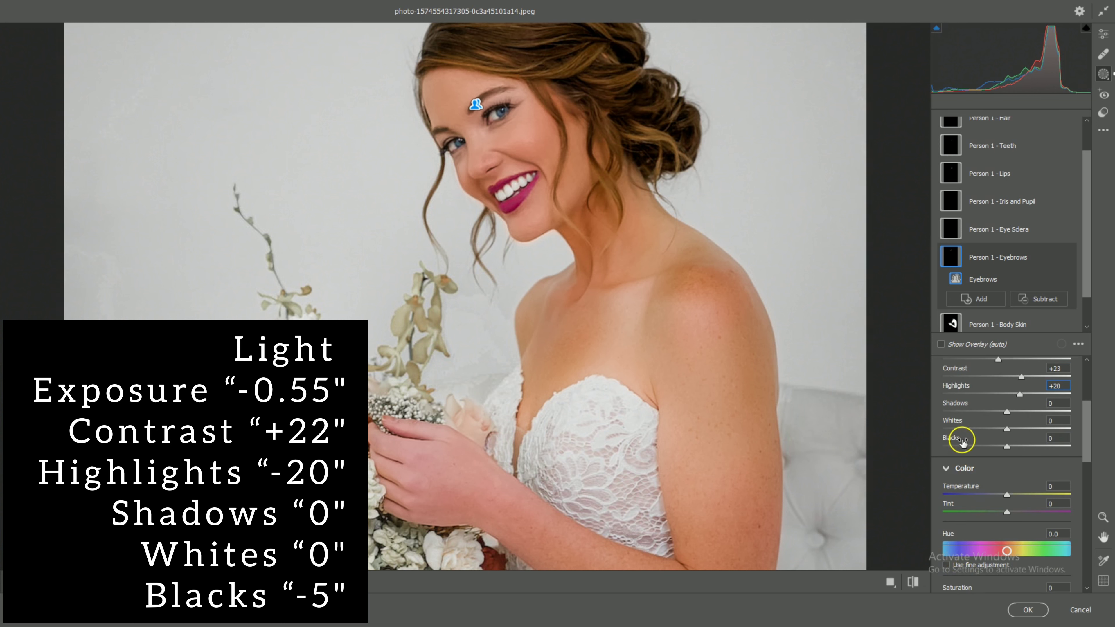
drag(956, 441, 951, 439)
Compare the whole portrait before and after the mask adjustments.
alt+click(832, 445)
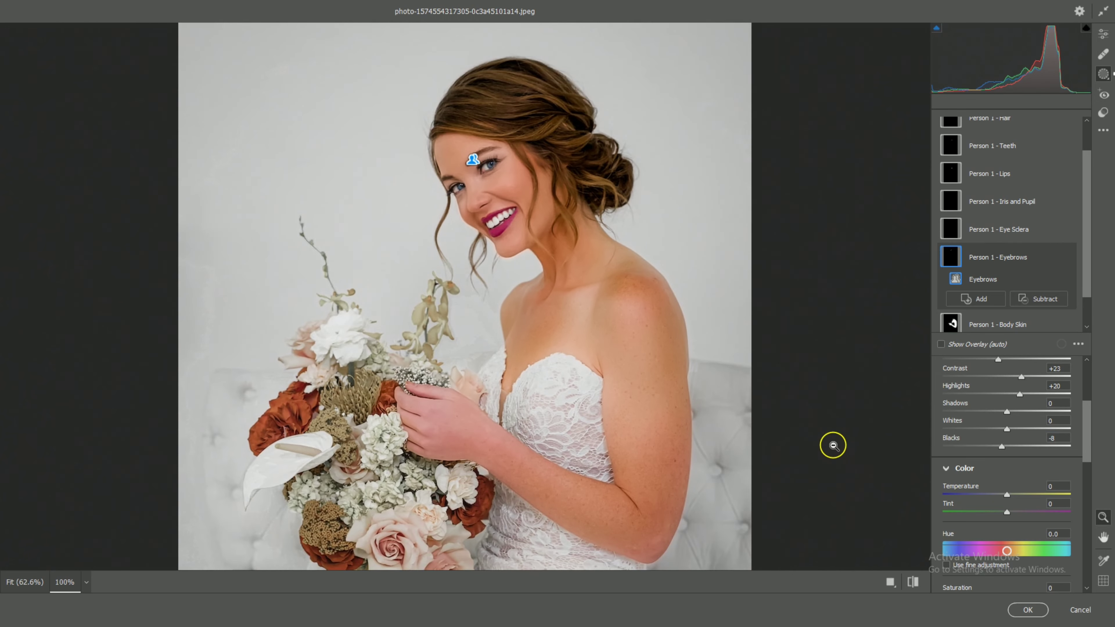
alt+click(832, 445)
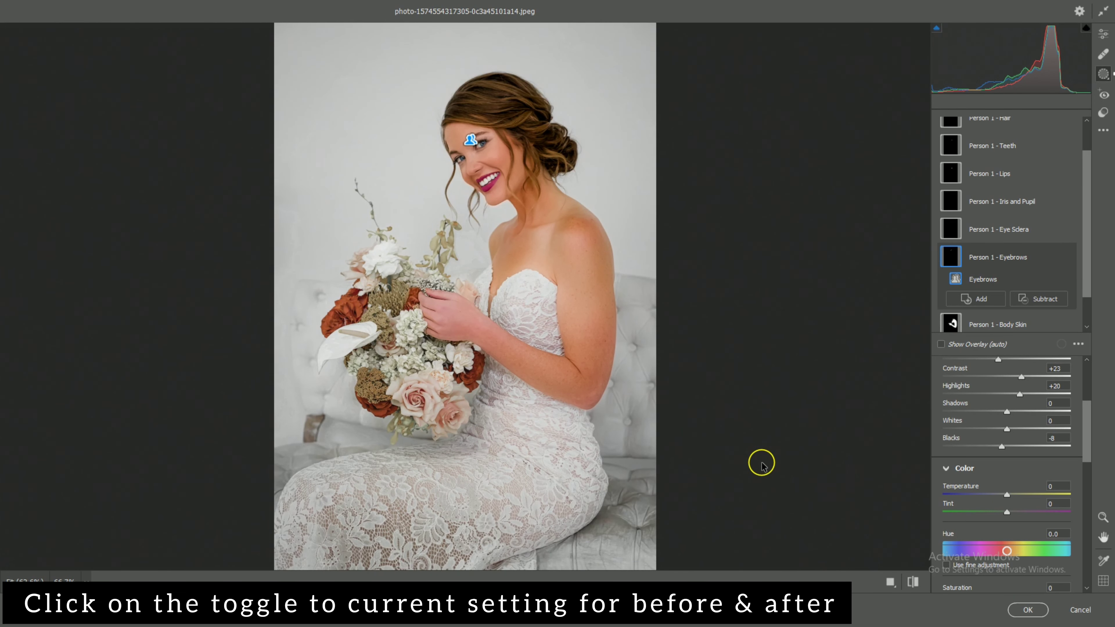
click(913, 583)
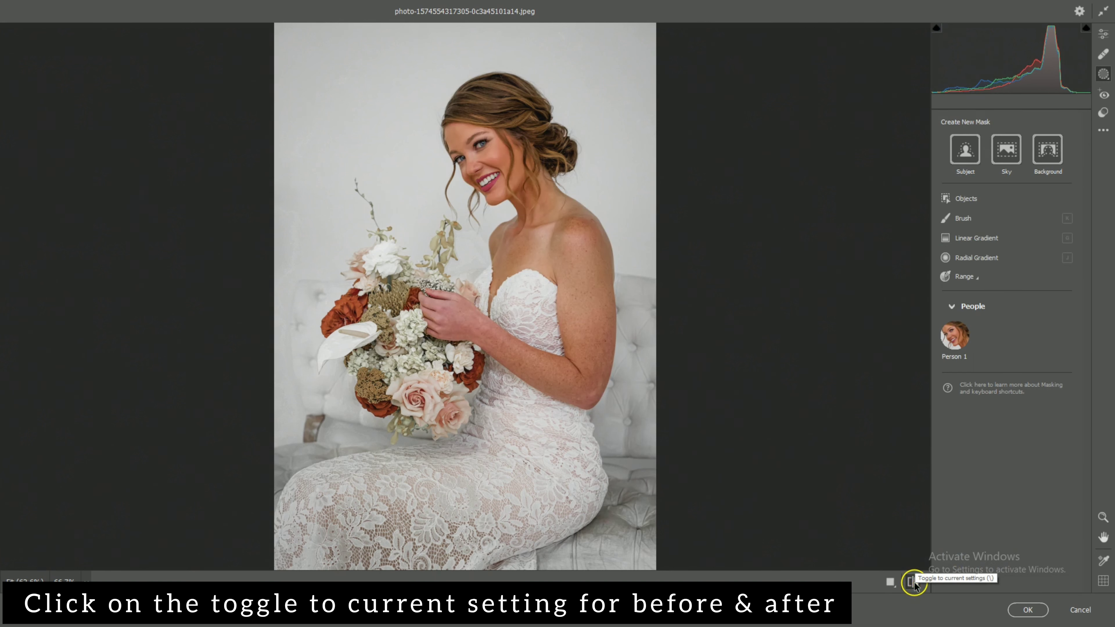
click(913, 582)
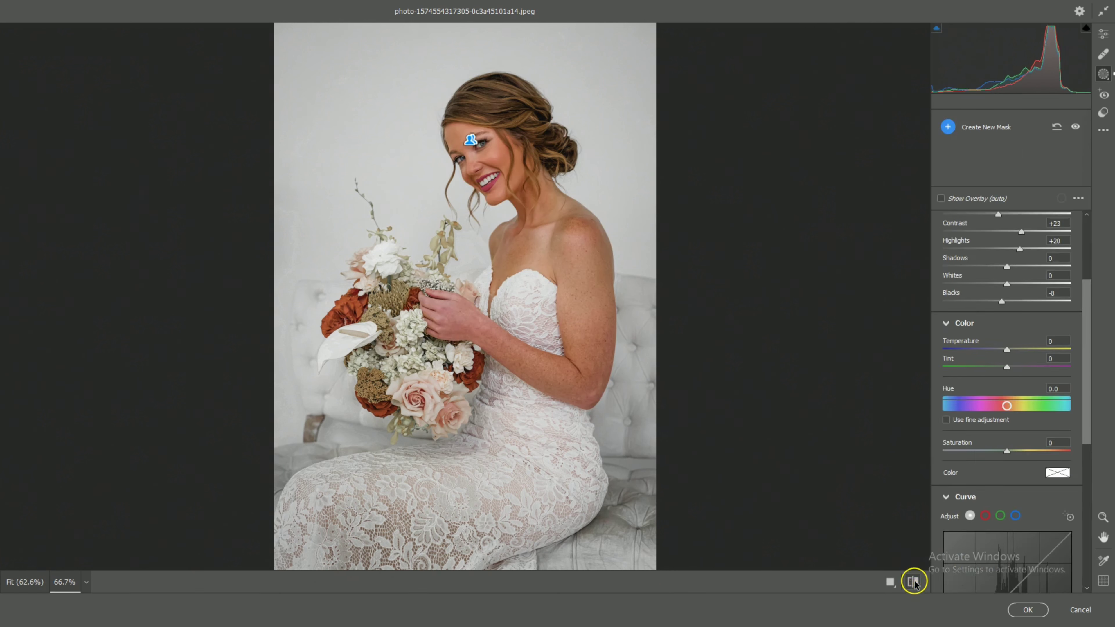
Apply the Camera Raw filter, and hide and reshow the Model layer to compare it with the original.
click(1023, 612)
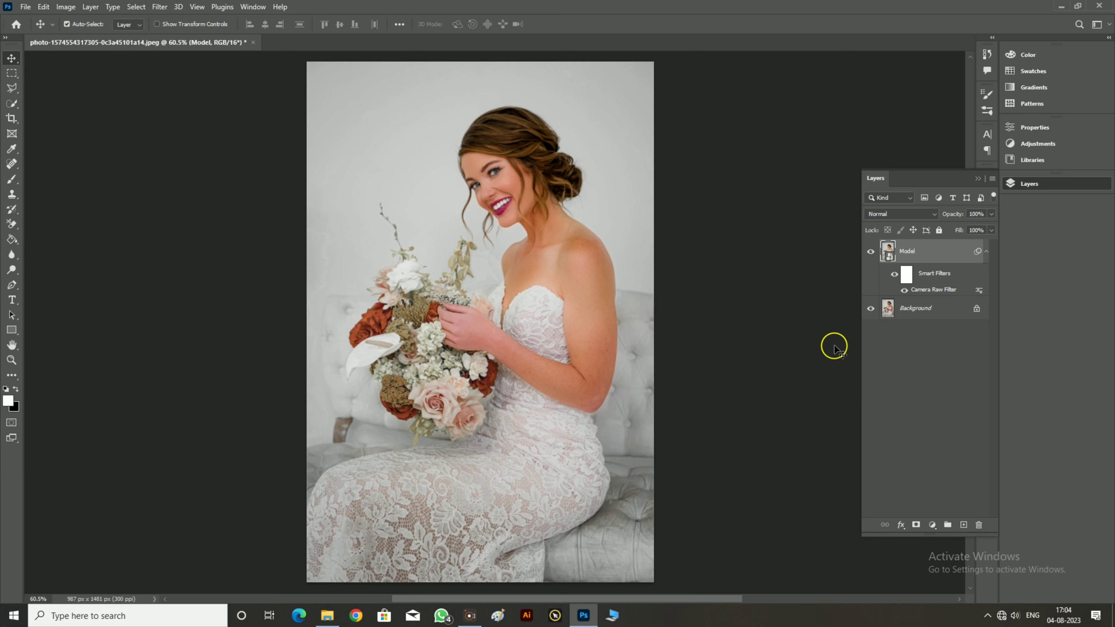
click(870, 252)
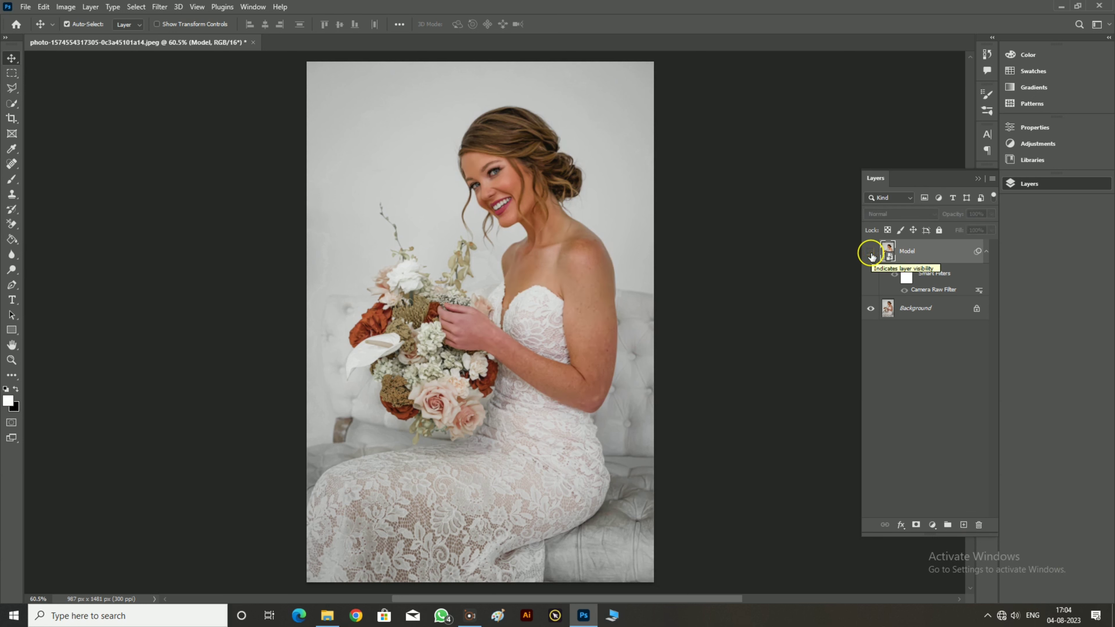
click(871, 254)
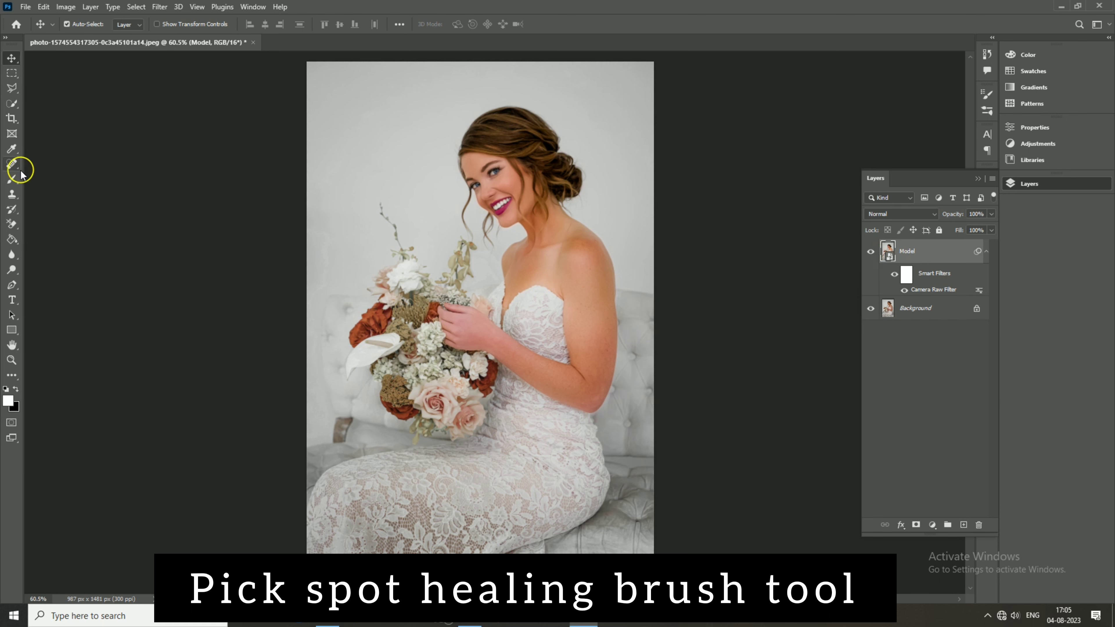
Choose the Spot Healing Brush and add a new empty layer above the Model layer.
click(12, 164)
click(55, 162)
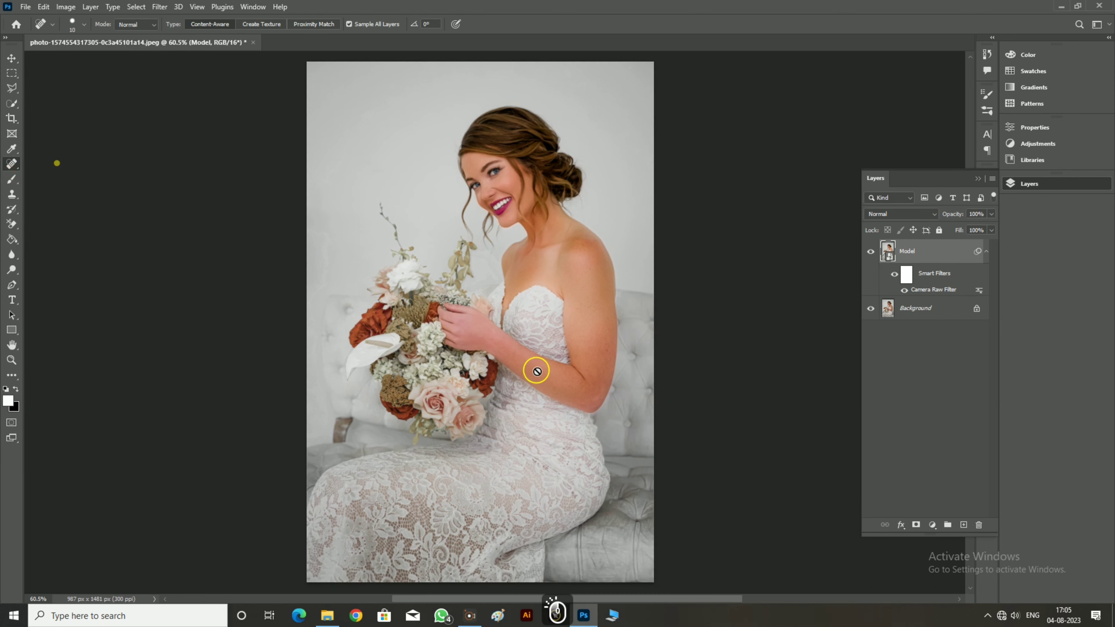
scroll(571, 372, up, 1)
scroll(572, 372, up, 4)
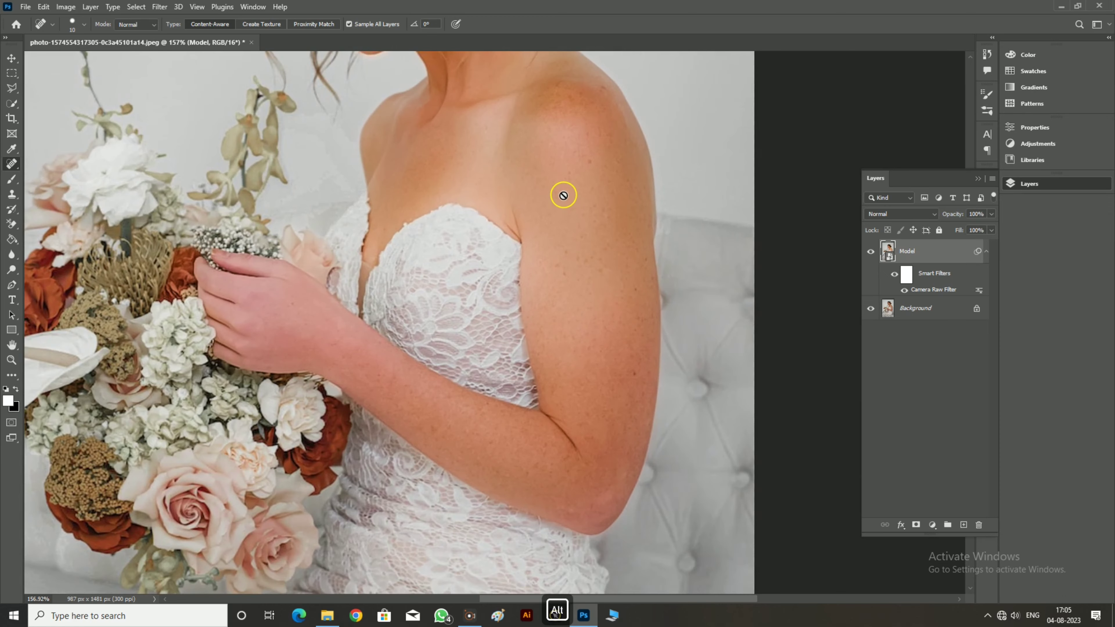
scroll(563, 195, up, 2)
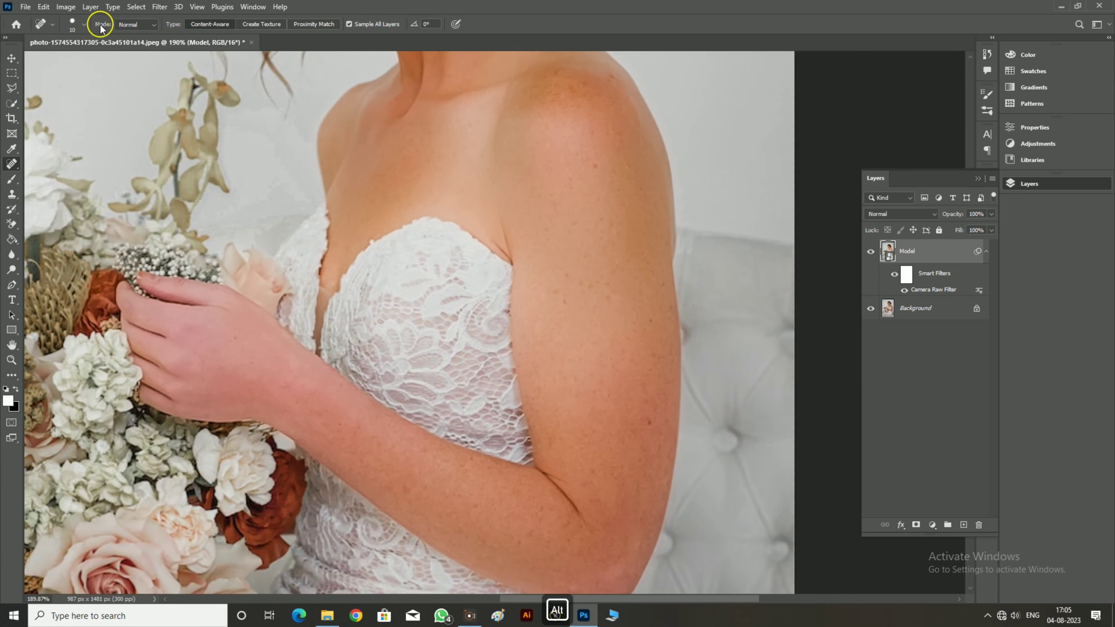
click(83, 25)
click(84, 25)
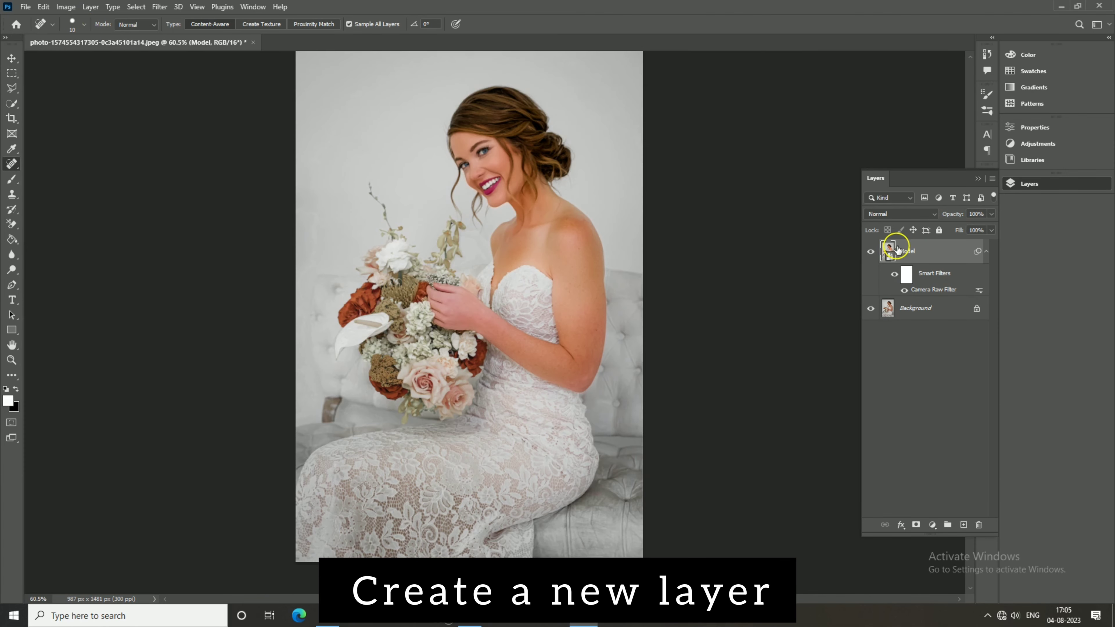
click(963, 525)
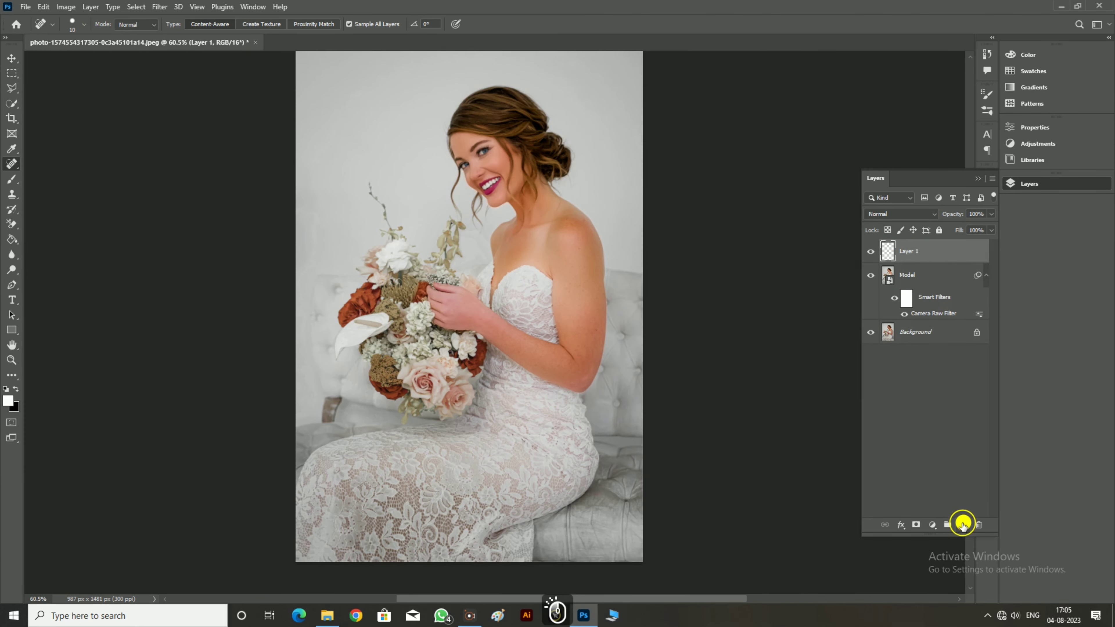
Spot-heal the freckles on the shoulder and upper arm on Layer 1, and collapse the floating Layers panel.
key(ctrl+plus)
key(ctrl+plus)
key(ctrl+plus)
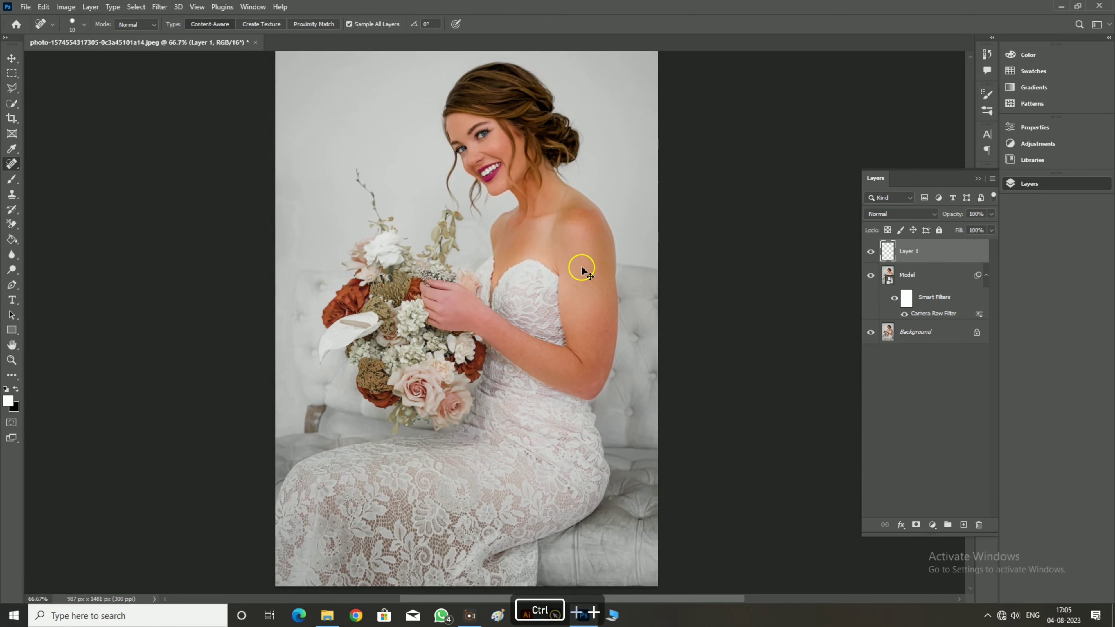
scroll(824, 282, up, 3)
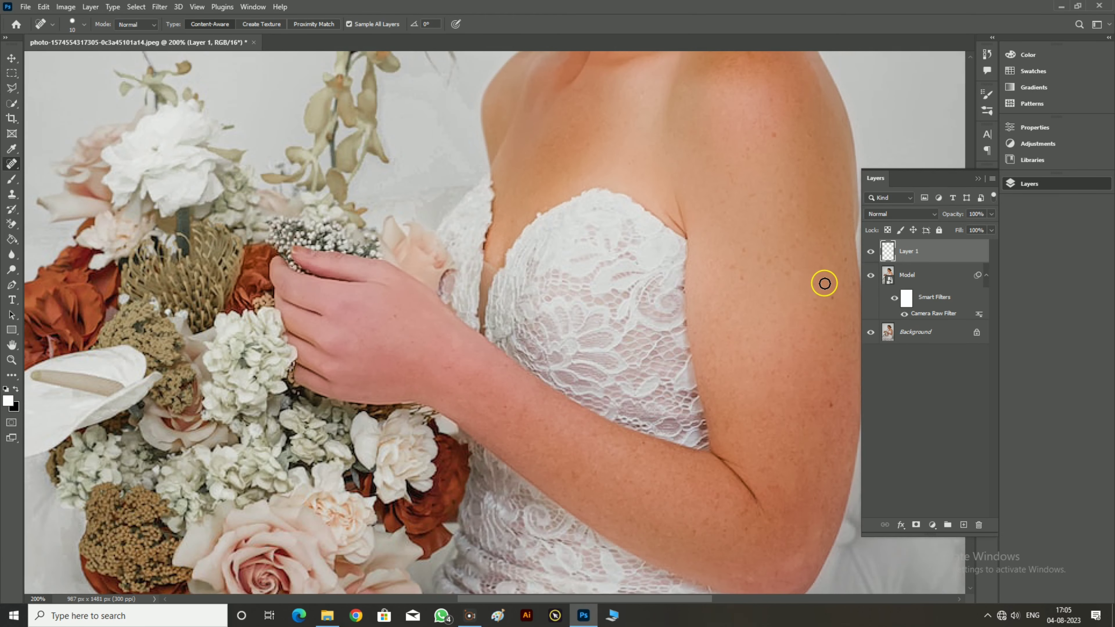
click(775, 190)
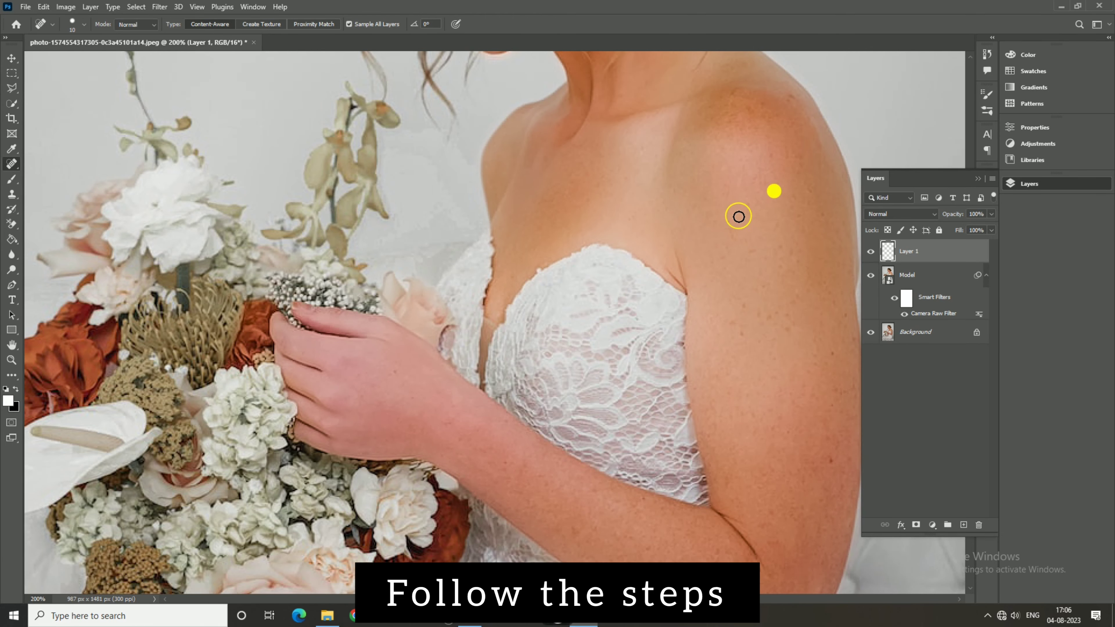
click(830, 459)
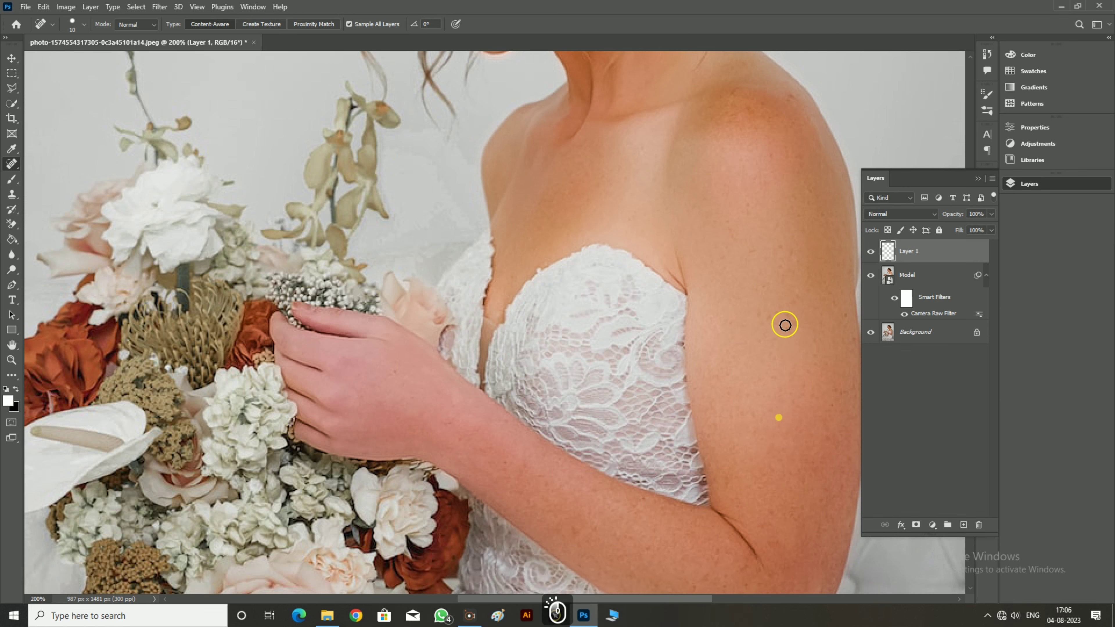
scroll(711, 293, up, 3)
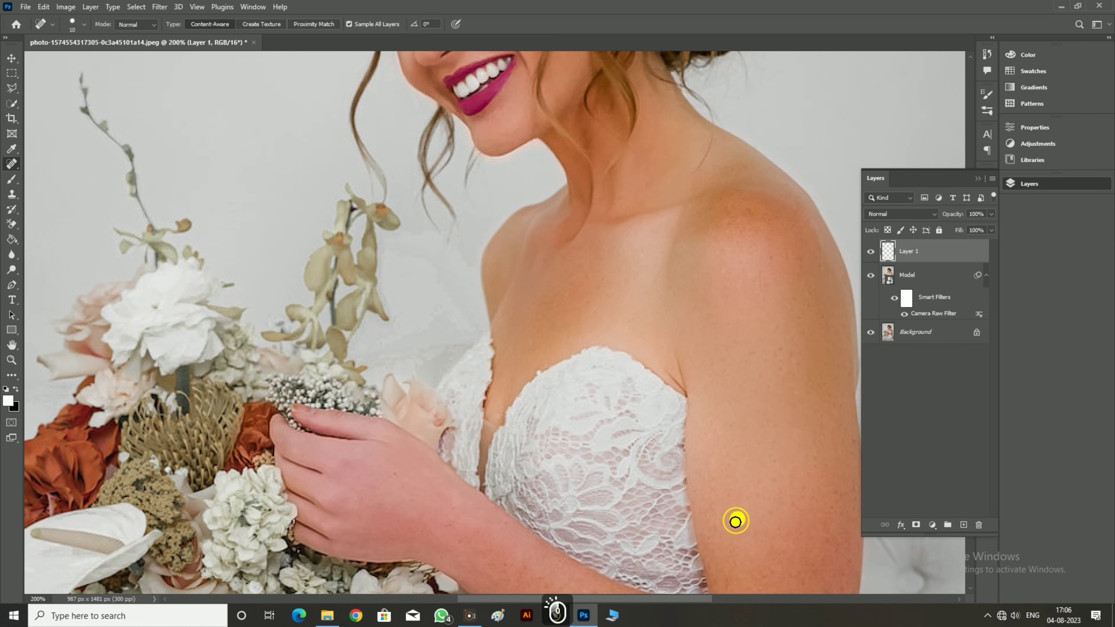
scroll(803, 527, down, 2)
click(977, 177)
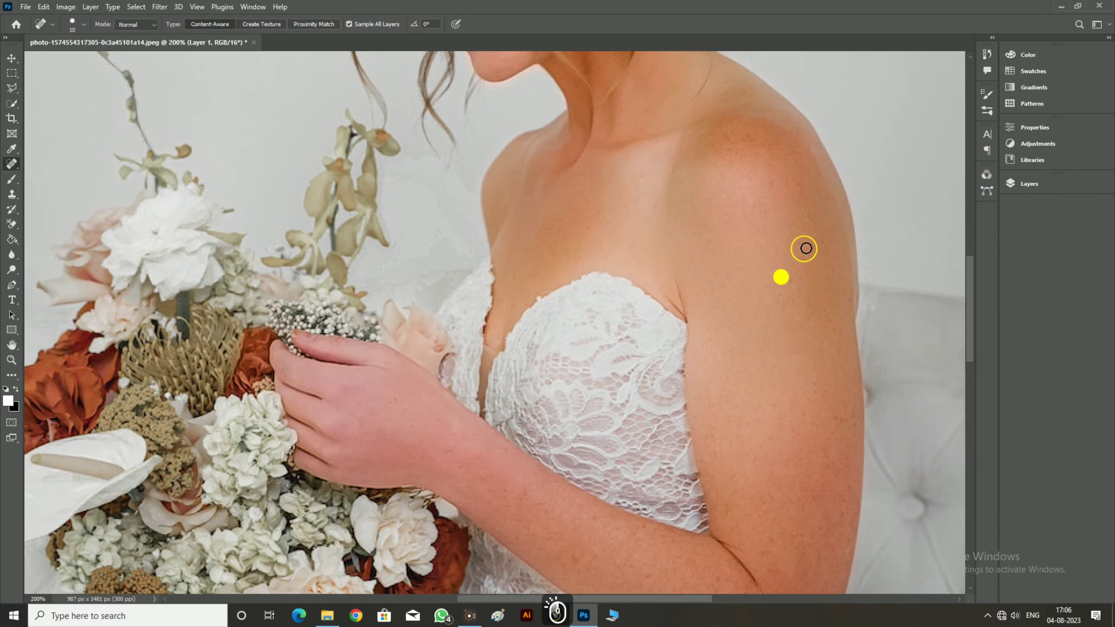
Spot-heal the freckles and blemishes around the elbow, lower upper arm and forearm.
scroll(825, 480, down, 3)
click(773, 536)
click(722, 490)
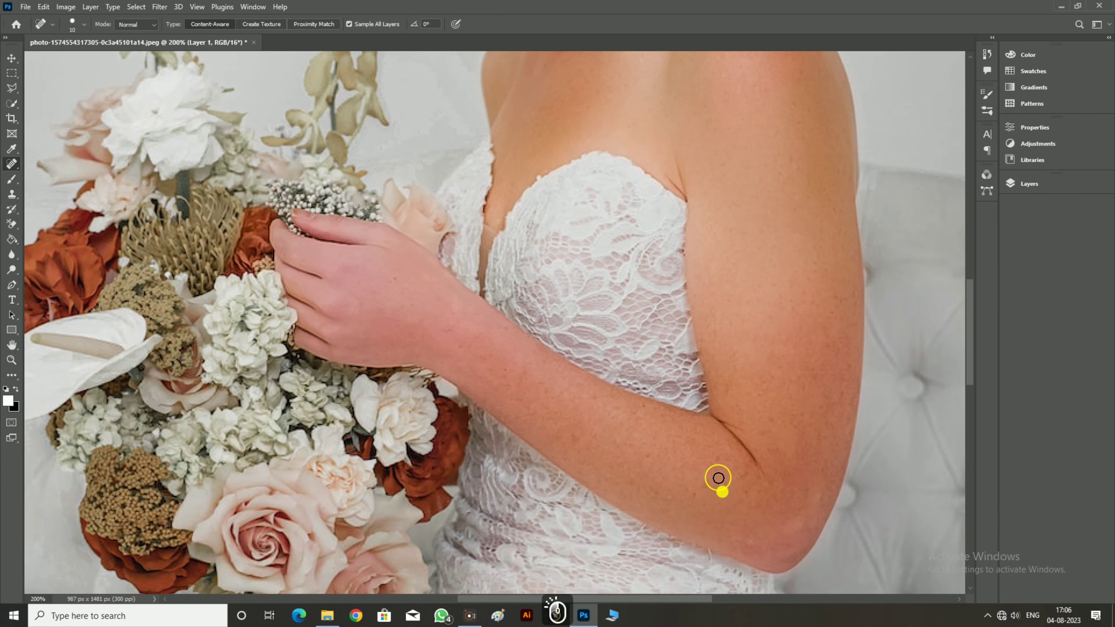
click(704, 485)
click(719, 470)
click(575, 438)
click(844, 362)
click(809, 430)
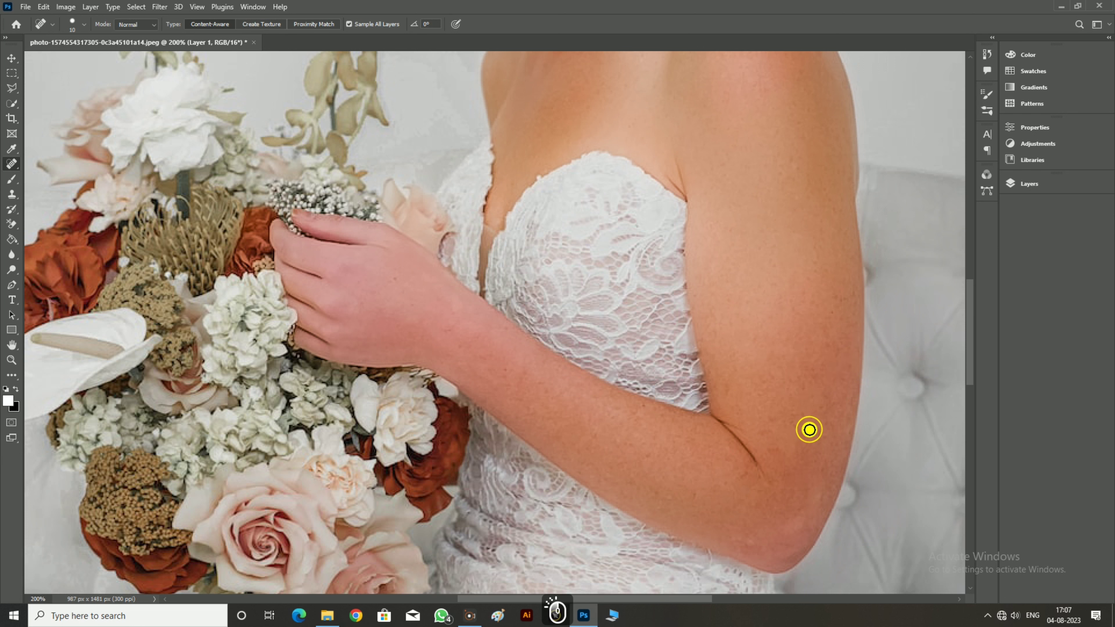
click(849, 295)
click(774, 415)
click(696, 498)
click(789, 545)
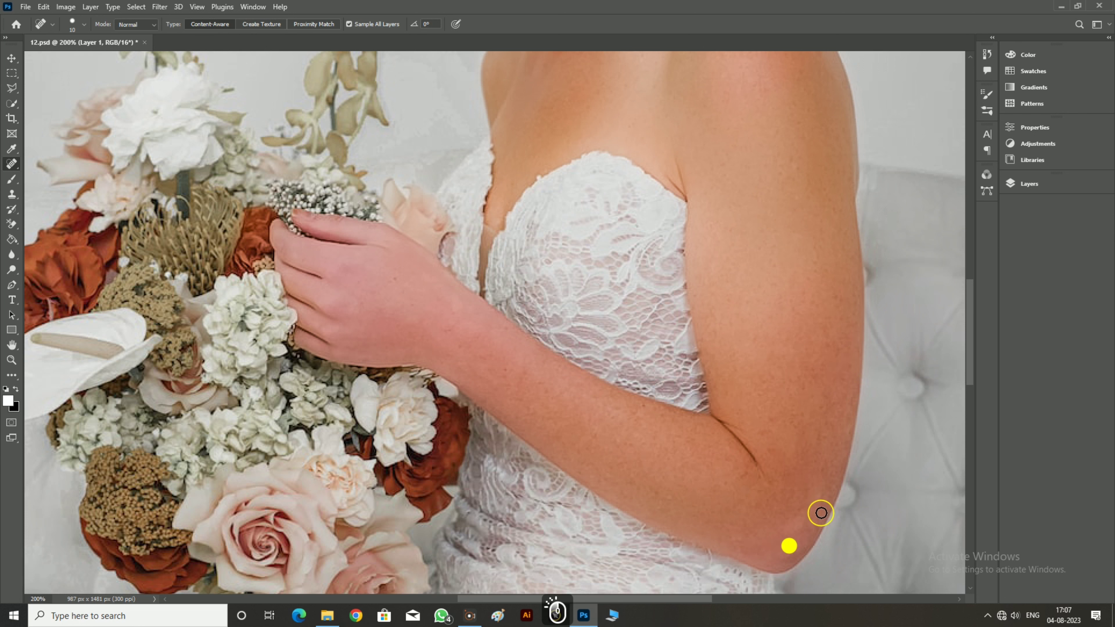
Spot-heal the marks near the wrist, along the forearm and around the inner elbow crease.
click(467, 348)
click(460, 347)
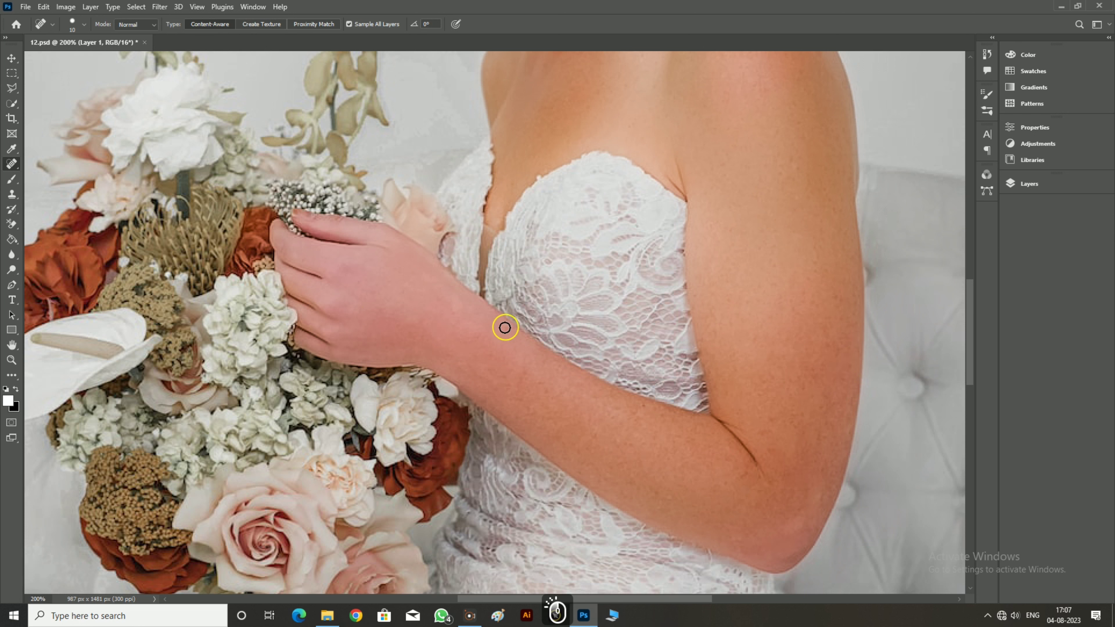
click(519, 379)
click(772, 380)
click(758, 433)
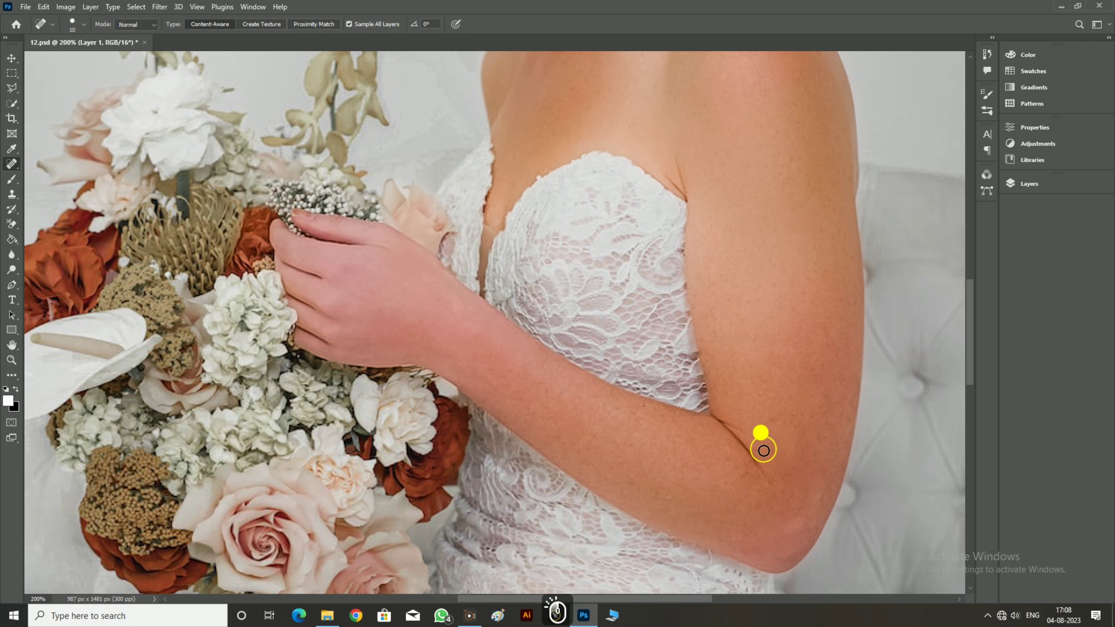
click(754, 470)
click(776, 495)
click(745, 474)
Spot-heal the small blemishes on top of the shoulder and down the upper arm.
scroll(702, 373, up, 7)
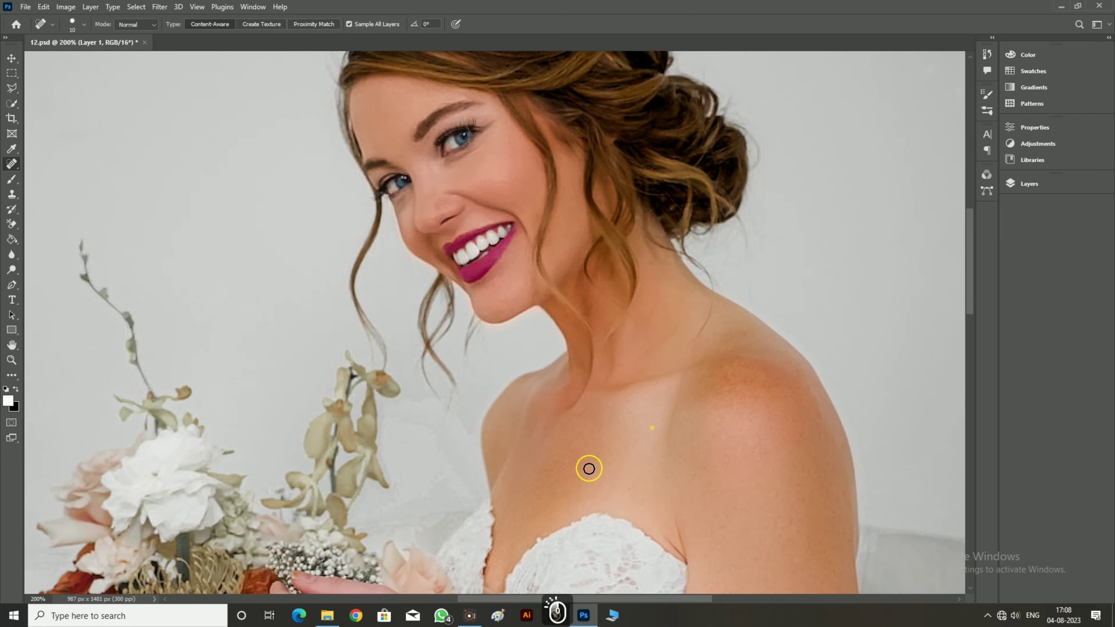
click(742, 379)
click(819, 411)
scroll(803, 483, down, 1)
click(797, 499)
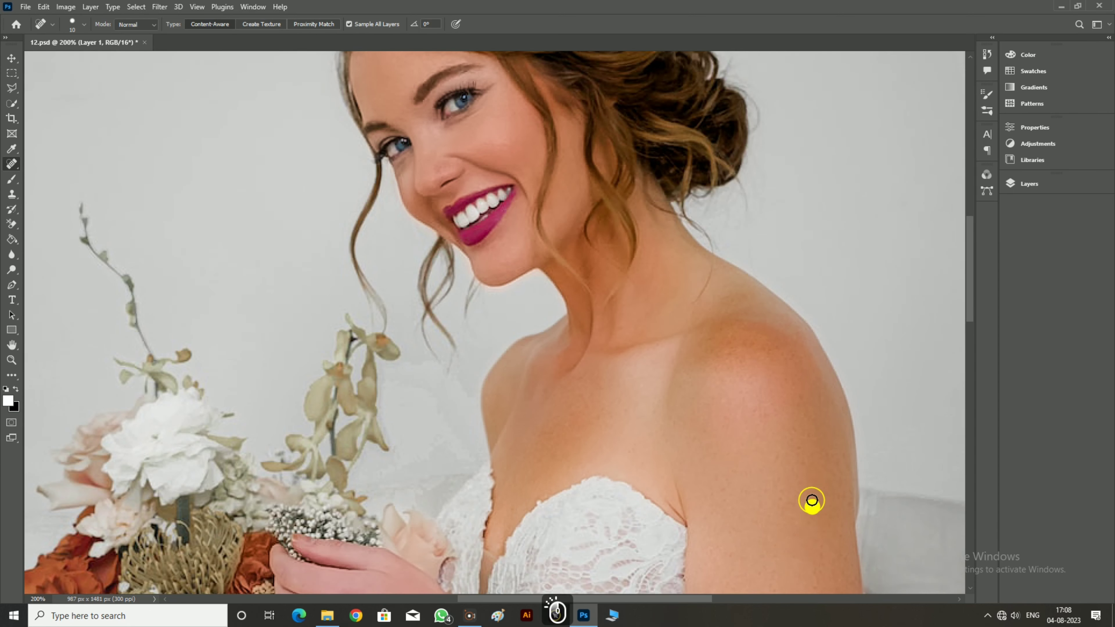
click(767, 490)
click(786, 471)
click(761, 432)
click(709, 550)
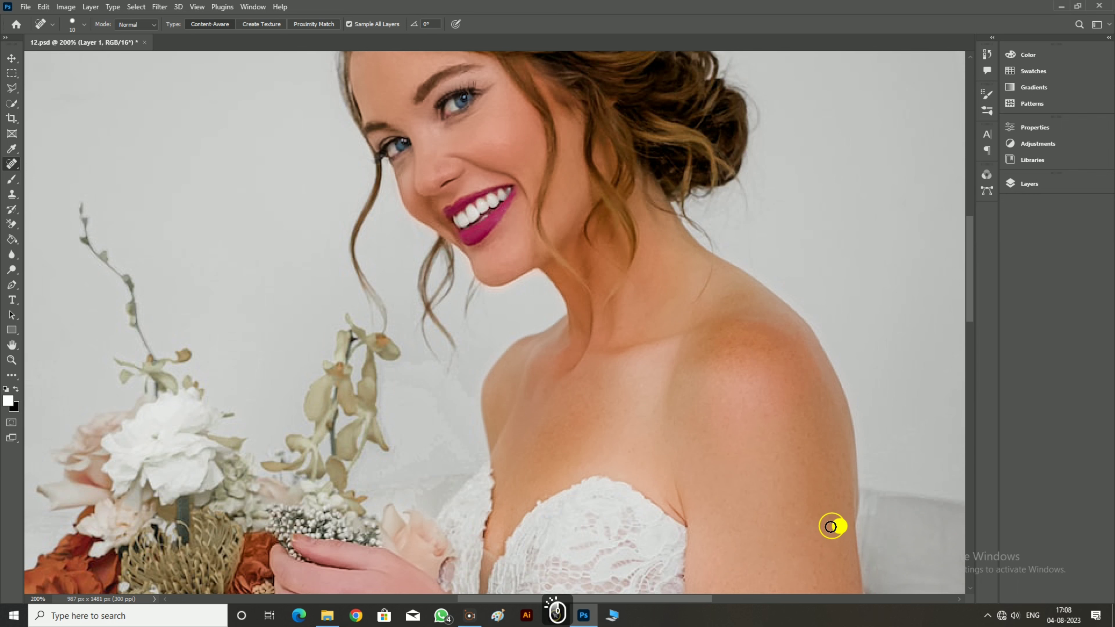
Remove the remaining freckles from the outer upper arm and from the forearm near the wrist.
scroll(836, 483, down, 6)
click(850, 432)
click(786, 539)
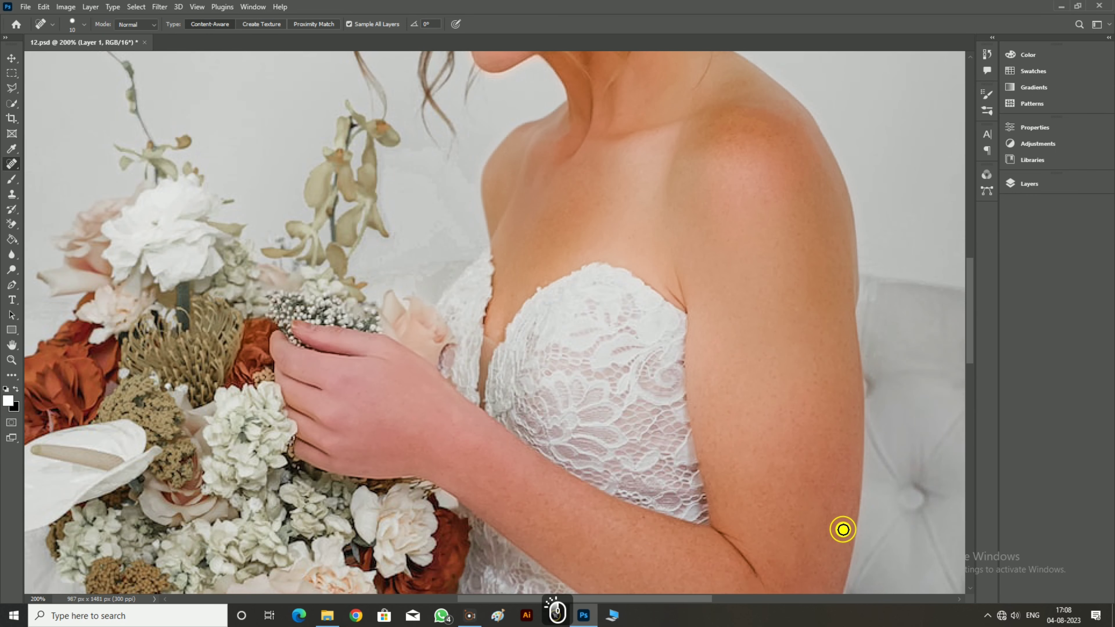
scroll(841, 528, down, 2)
click(816, 297)
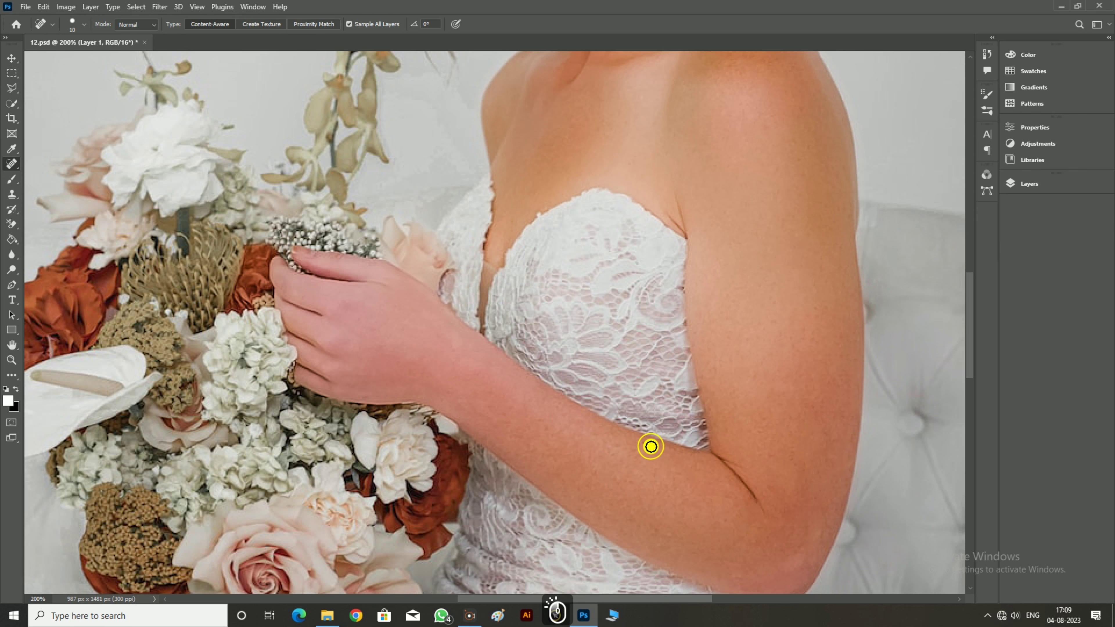
scroll(776, 513, down, 1)
click(522, 391)
click(504, 375)
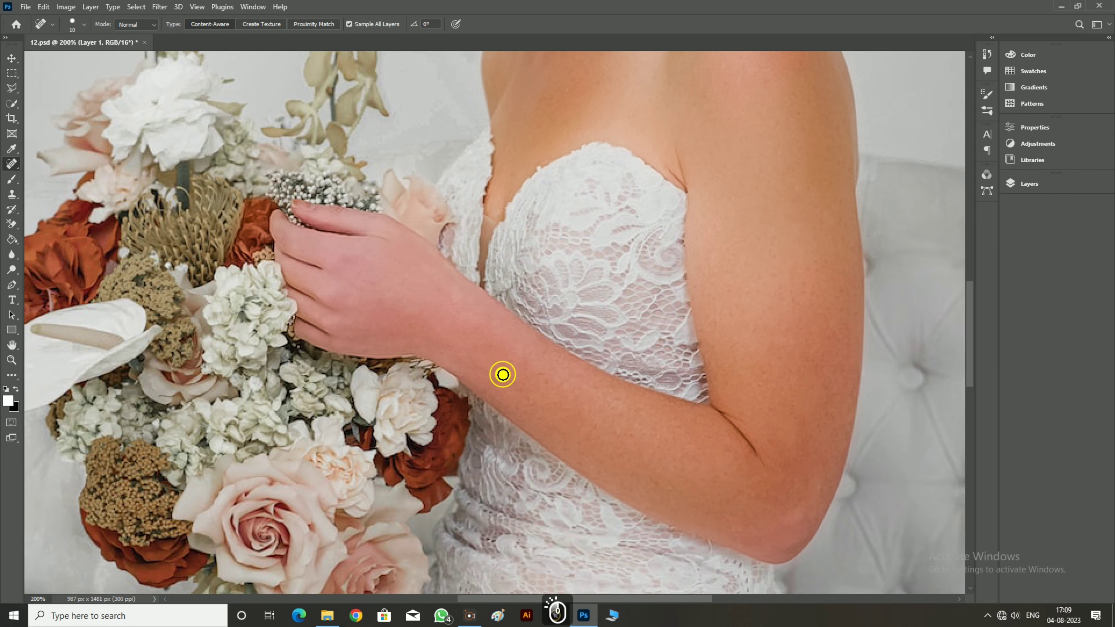
Clean up the leftover spots from the elbow along the forearm toward the wrist with the Spot Healing Brush.
click(820, 461)
click(777, 460)
click(677, 479)
click(615, 434)
click(571, 427)
click(512, 380)
click(697, 443)
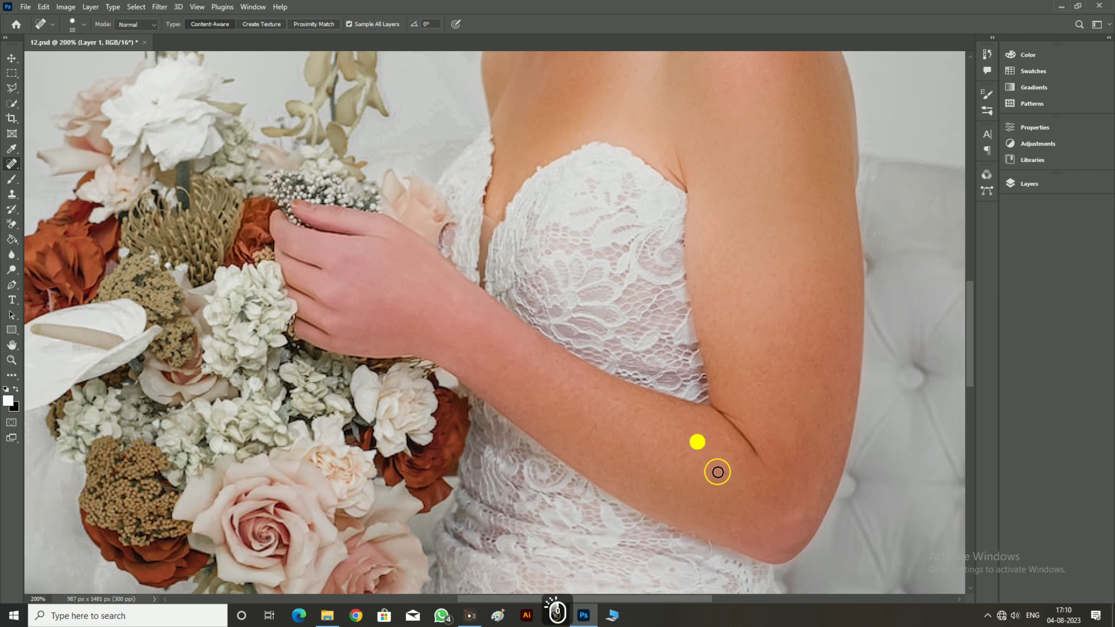
Heal the last visible freckles on the outer shoulder and the middle of the upper arm.
scroll(746, 439, down, 1)
scroll(795, 329, up, 5)
click(802, 245)
click(820, 467)
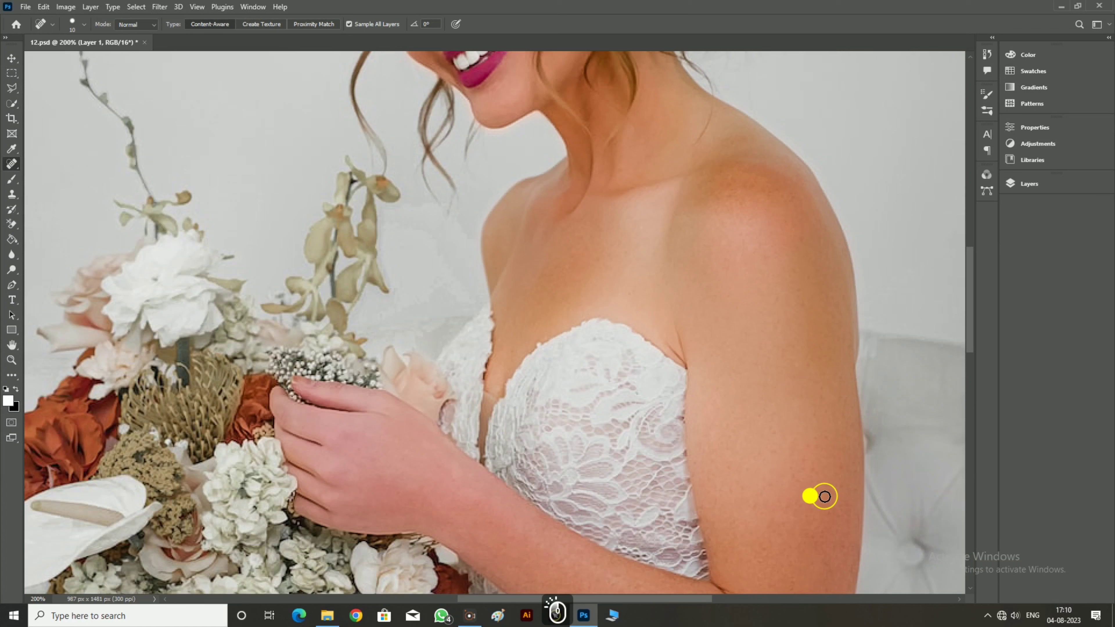
click(84, 24)
click(803, 246)
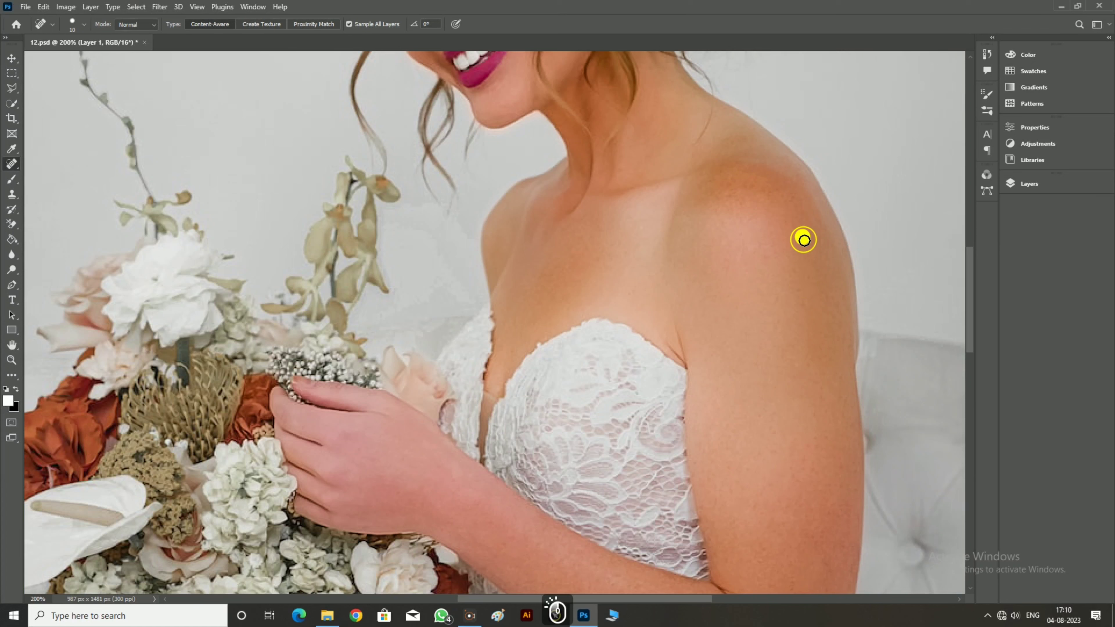
click(813, 298)
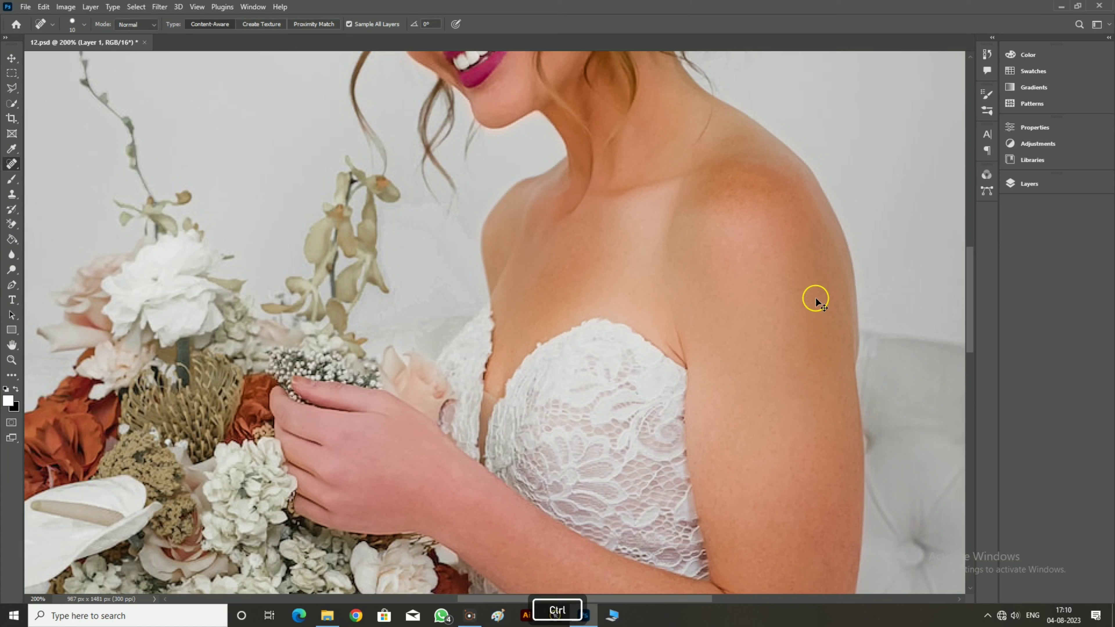
With the whole figure in view, touch up the shoulder, underarm edge and upper arm with the Spot Healing Brush.
key(ctrl+minus)
key(ctrl+minus)
scroll(815, 299, down, 2)
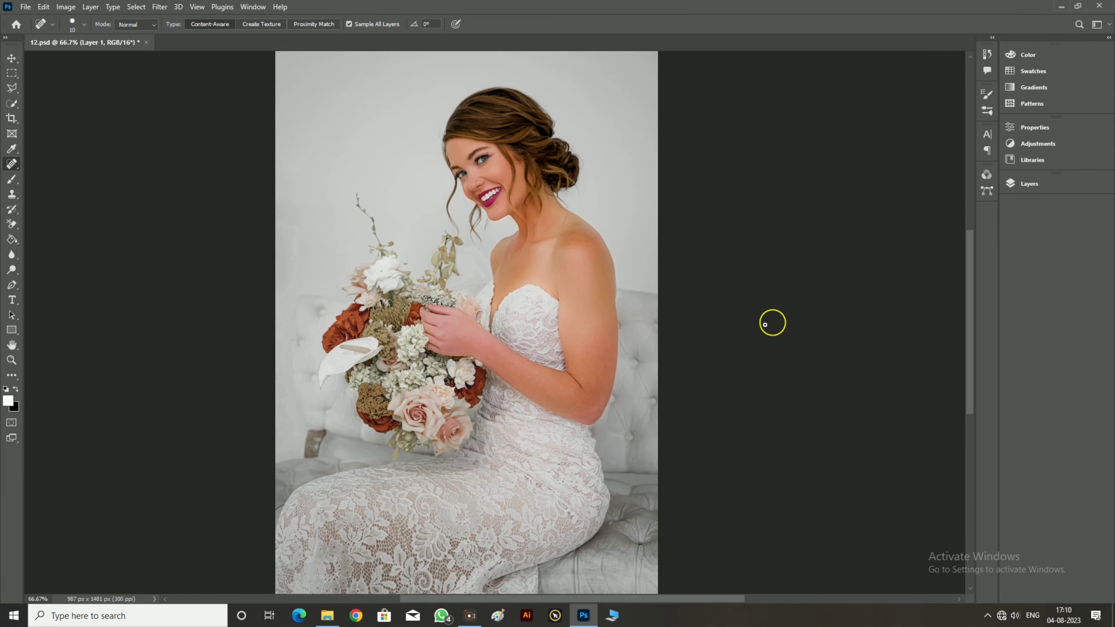
click(593, 240)
click(572, 242)
click(559, 279)
click(576, 327)
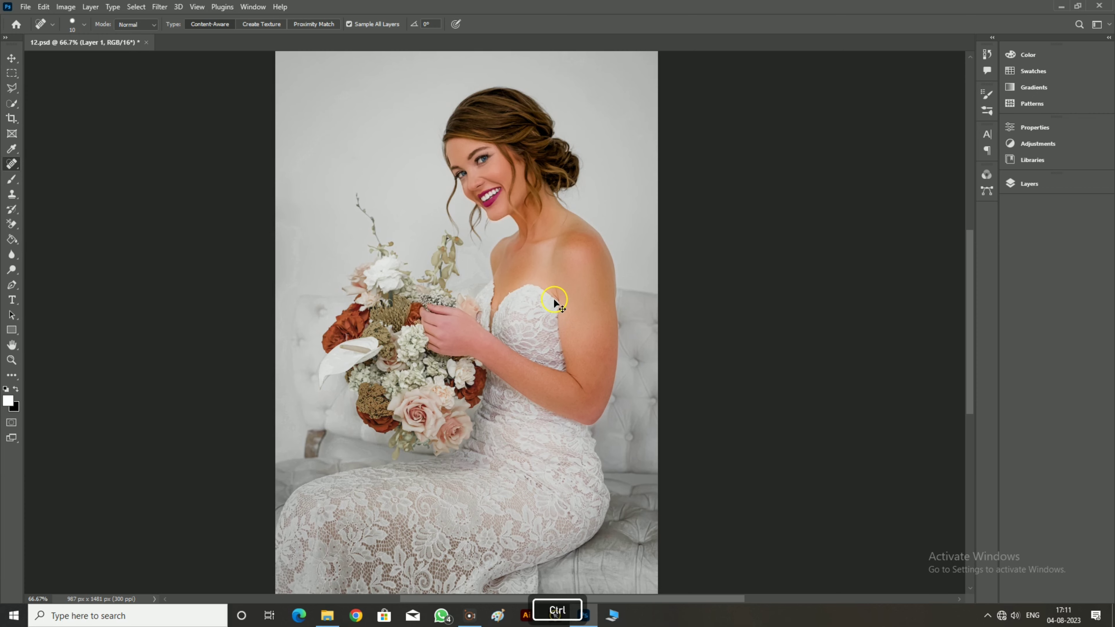
Examine the healed skin on the arm, chest and face up close, and check the whole portrait.
key(ctrl+plus)
key(ctrl+plus)
scroll(553, 298, up, 6)
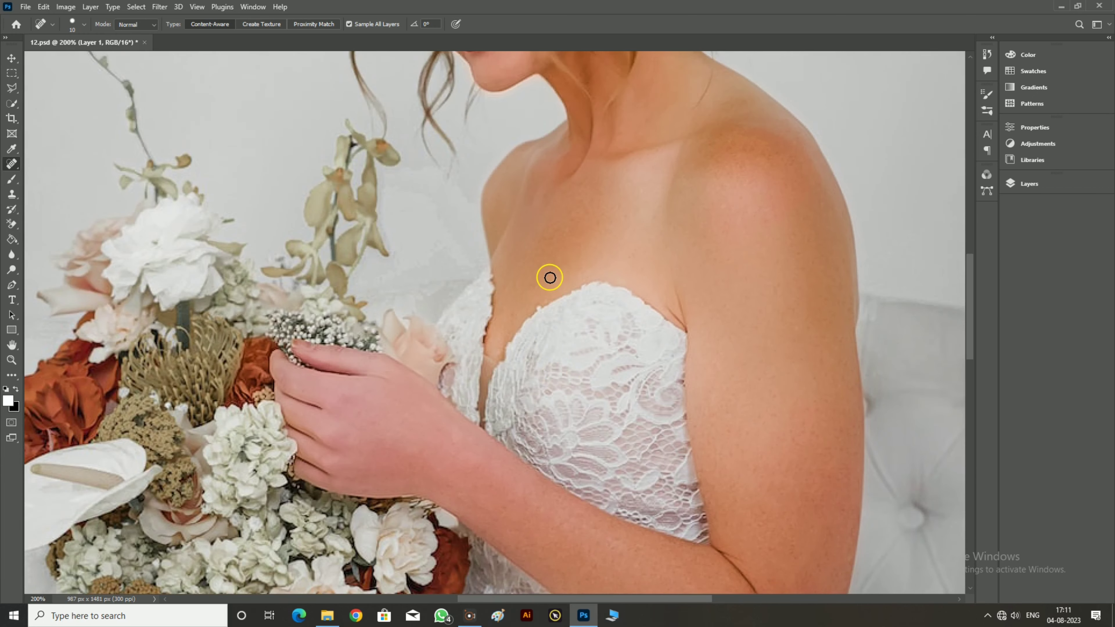
scroll(488, 172, up, 1)
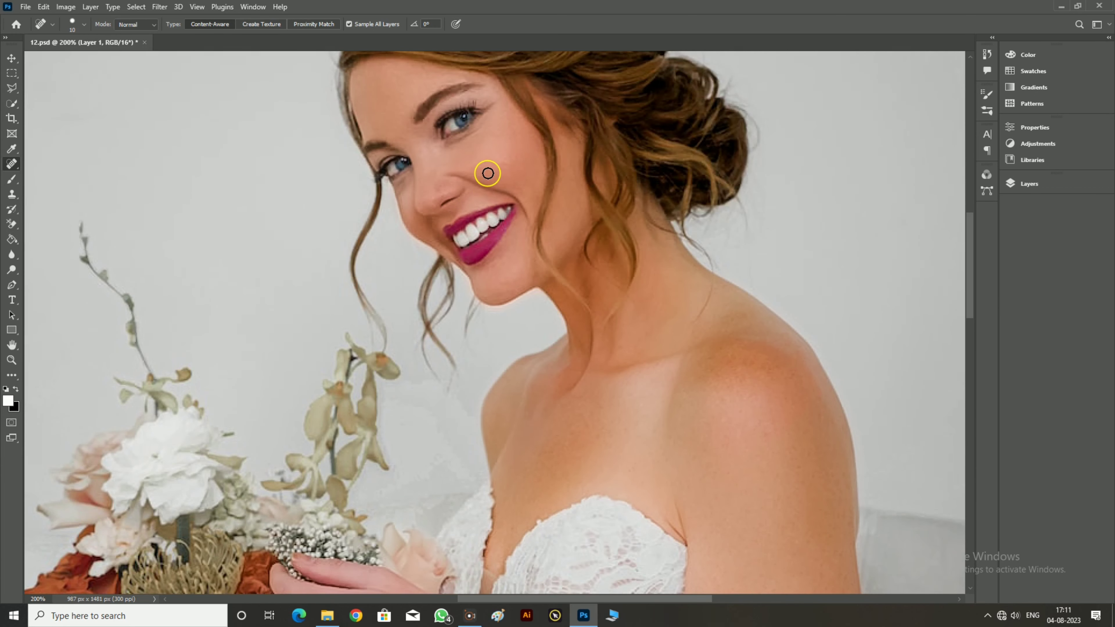
key(ctrl)
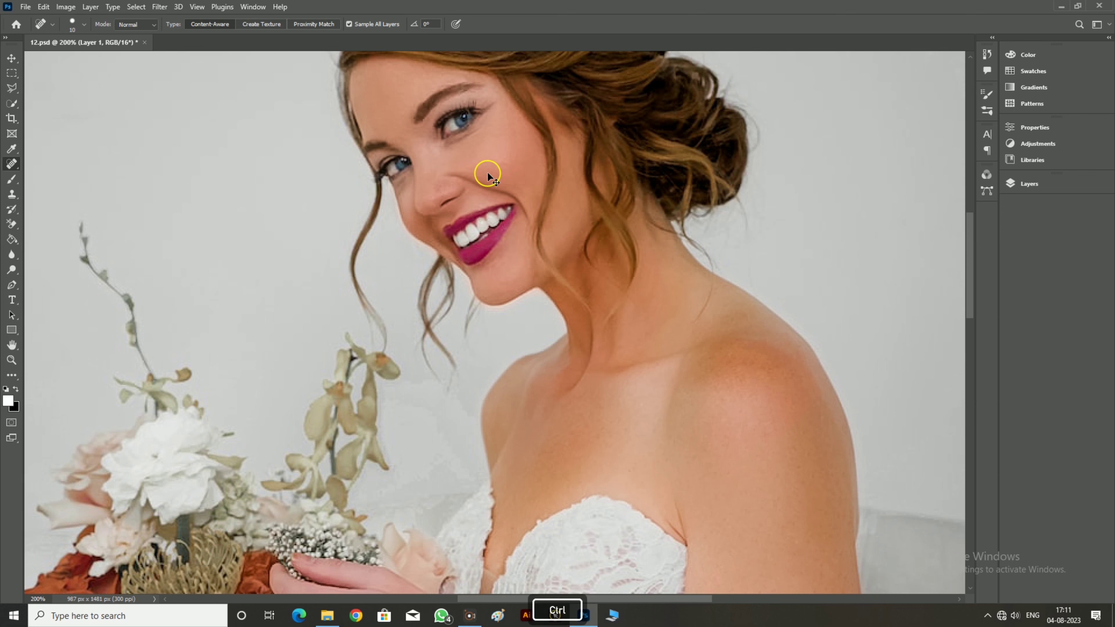
key(ctrl+minus)
key(ctrl+minus)
key(ctrl+minus)
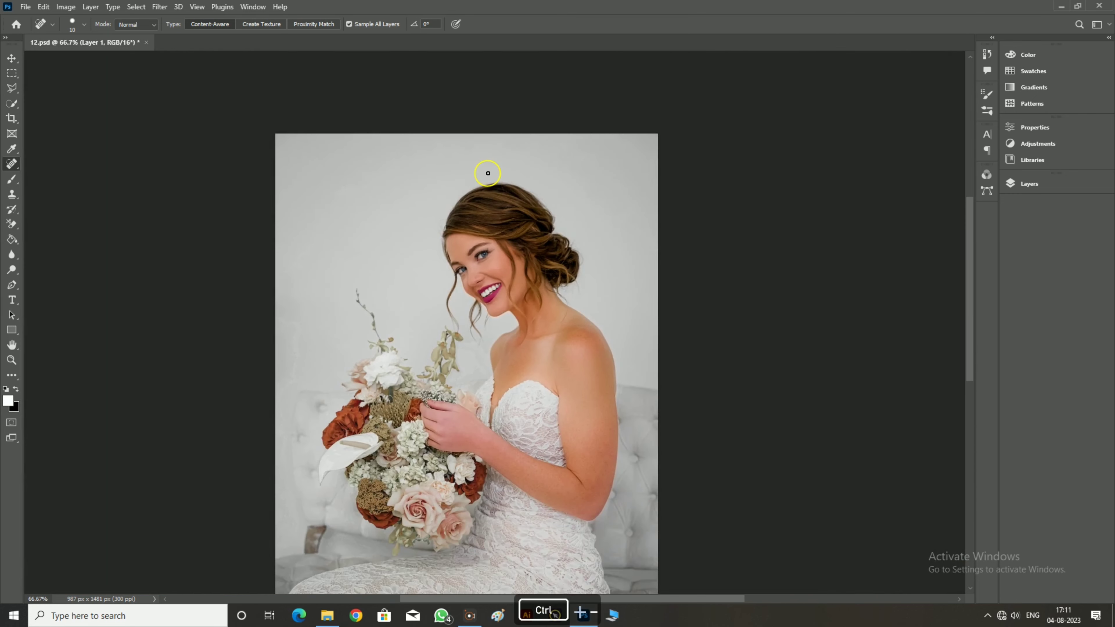
key(ctrl+minus)
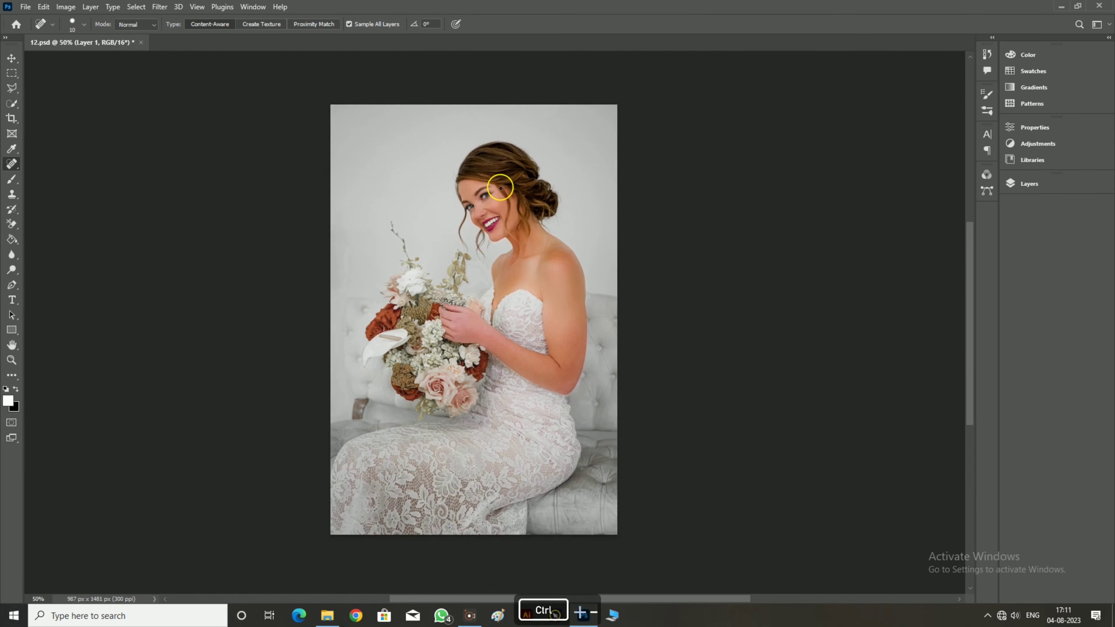
scroll(559, 334, up, 1)
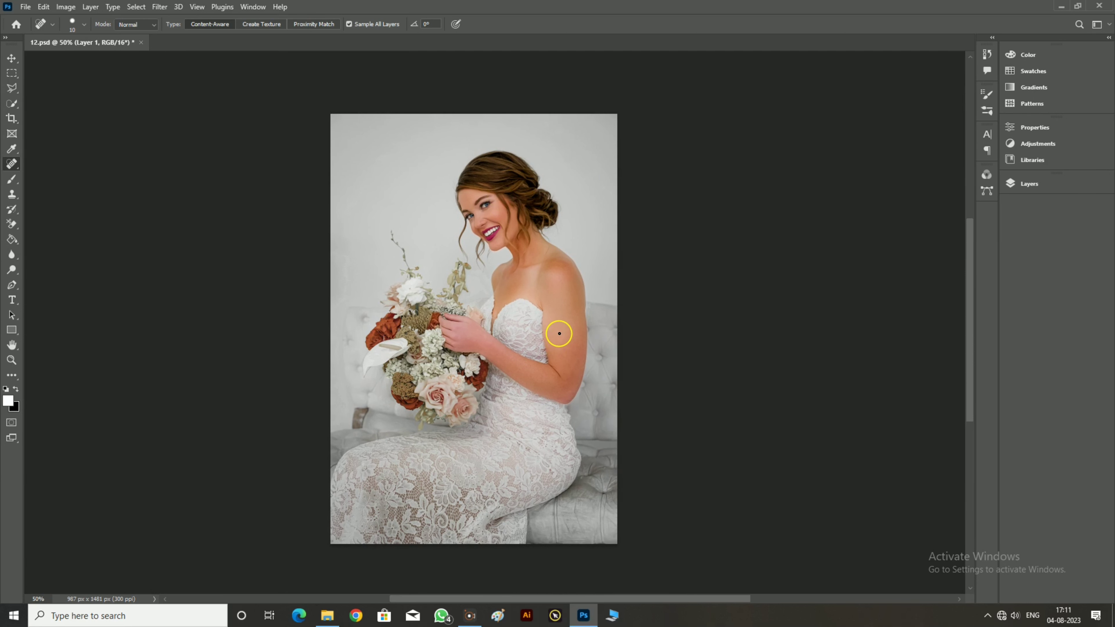
scroll(559, 333, up, 1)
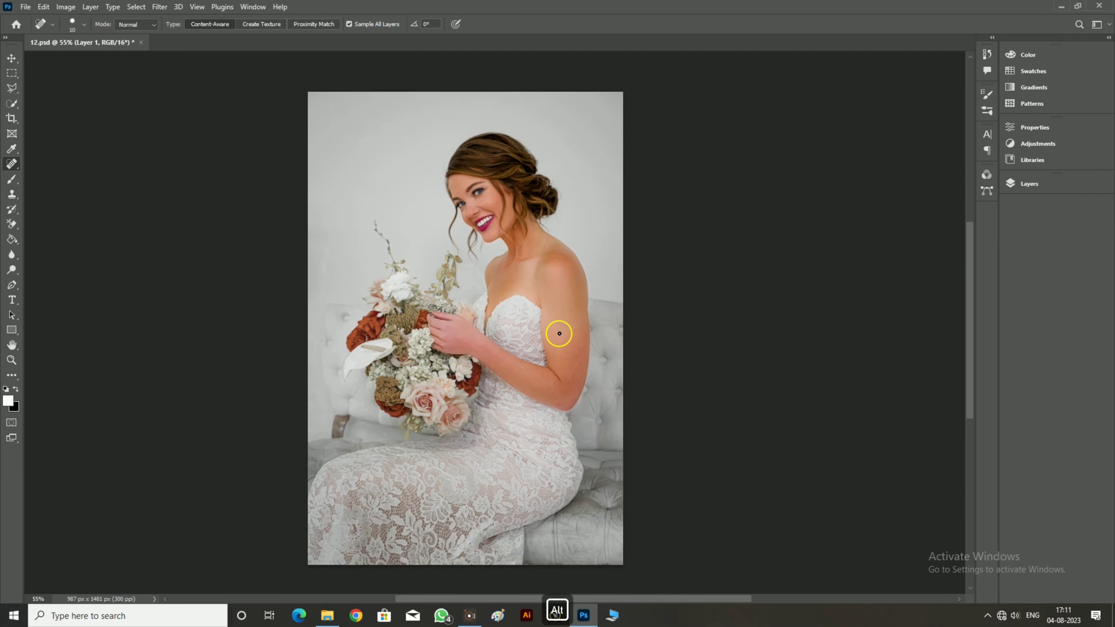
Group the healing layer, Layer 1, together with the Model layer above the Background.
scroll(421, 302, up, 1)
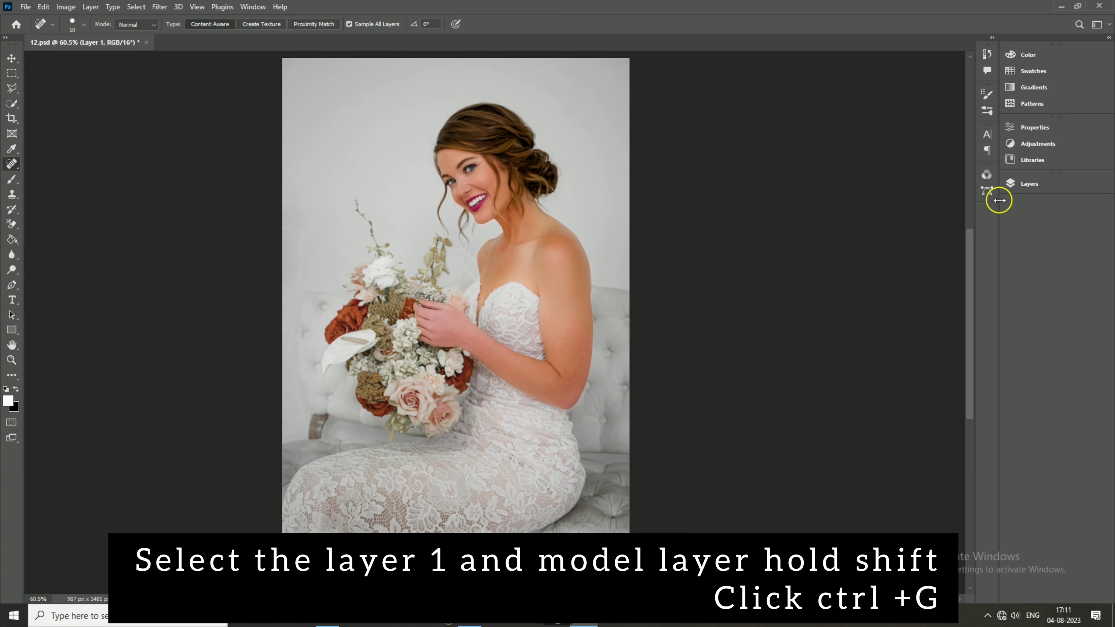
click(1019, 190)
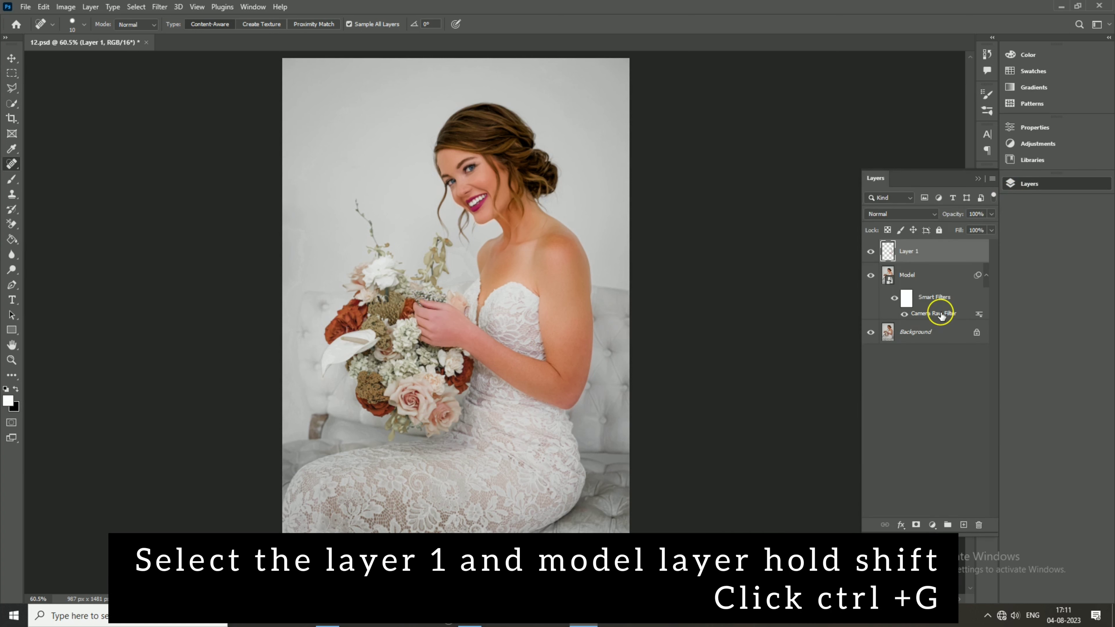
shift+click(940, 315)
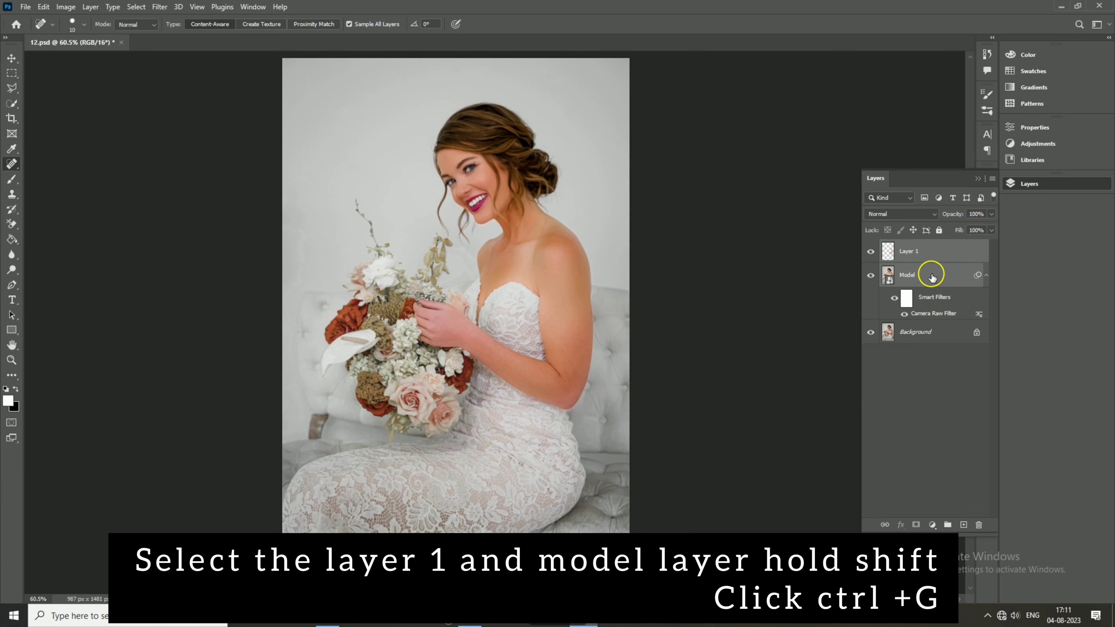
key(ctrl+g)
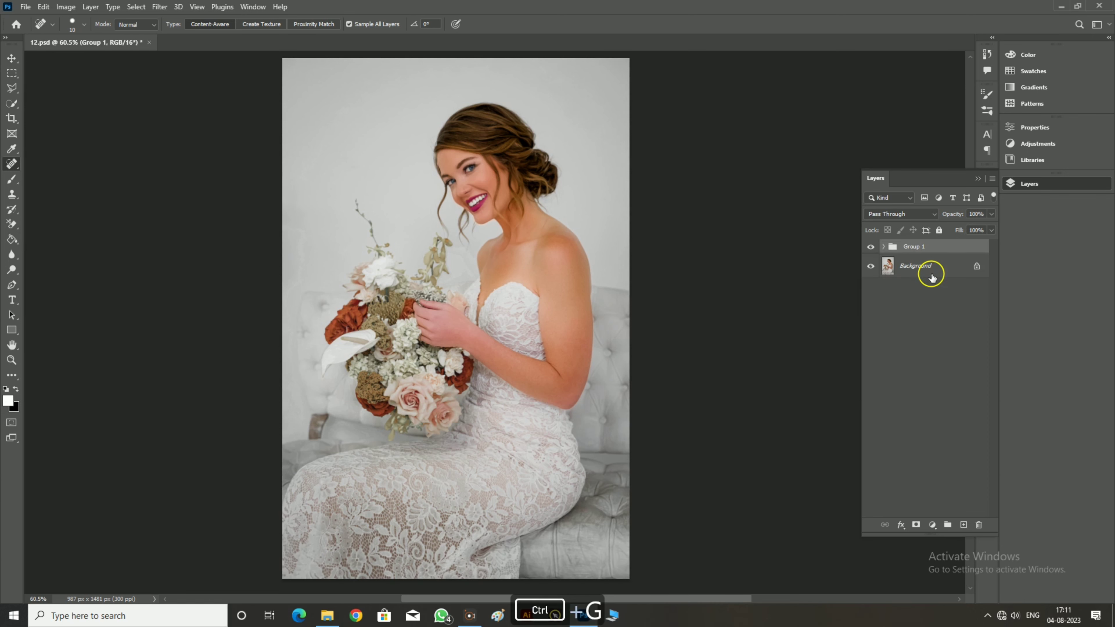
Compare the portrait before and after retouching by hiding and reshowing the group, and collapse the layer list.
click(871, 247)
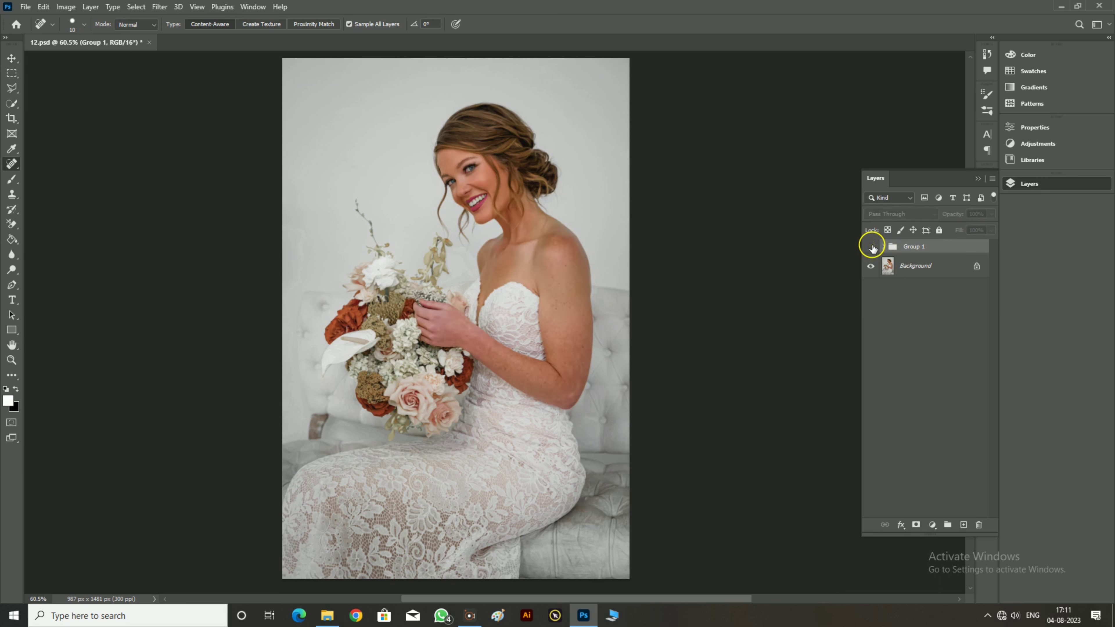
click(872, 247)
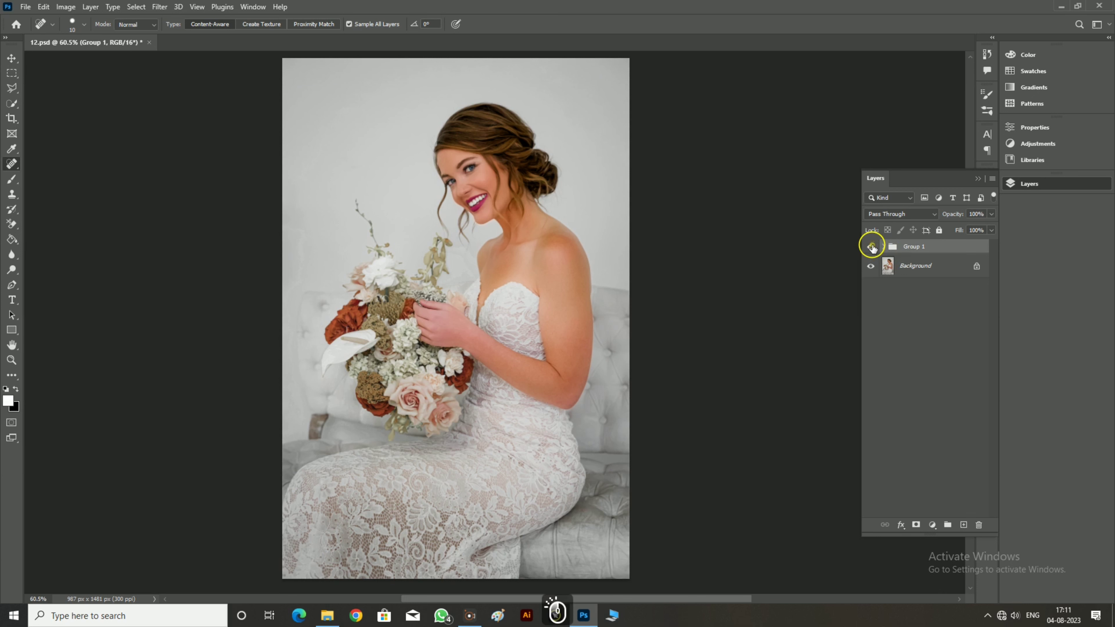
click(978, 178)
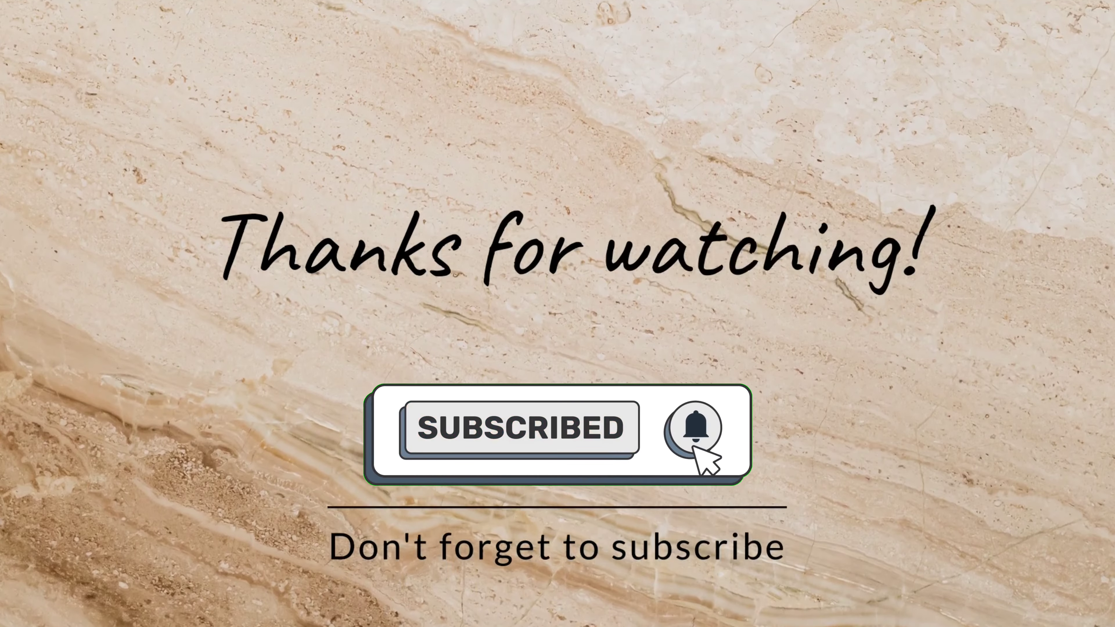